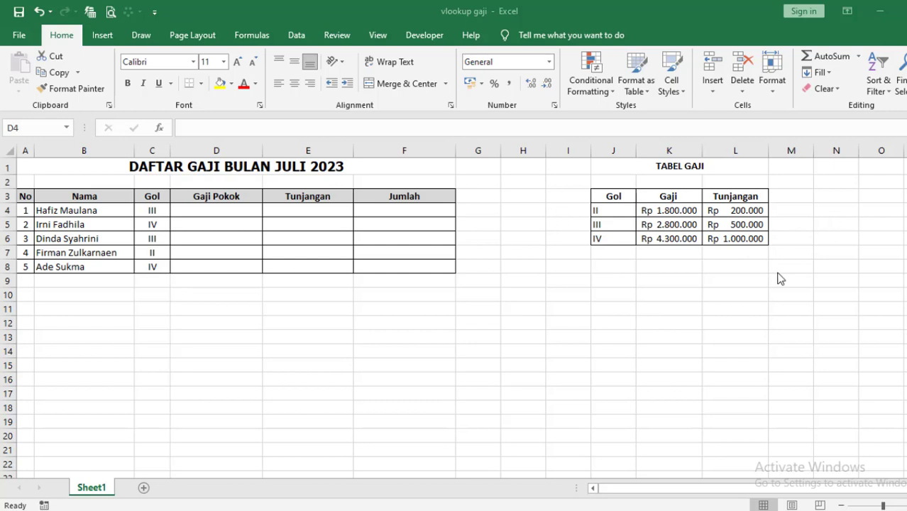
Start a VLOOKUP formula in D4 with C4 as the lookup value and the absolute range $J$4:$L$6 as the table array.
{"action": "left_click", "coordinate": [207, 212]}
{"action": "left_click", "coordinate": [208, 210]}
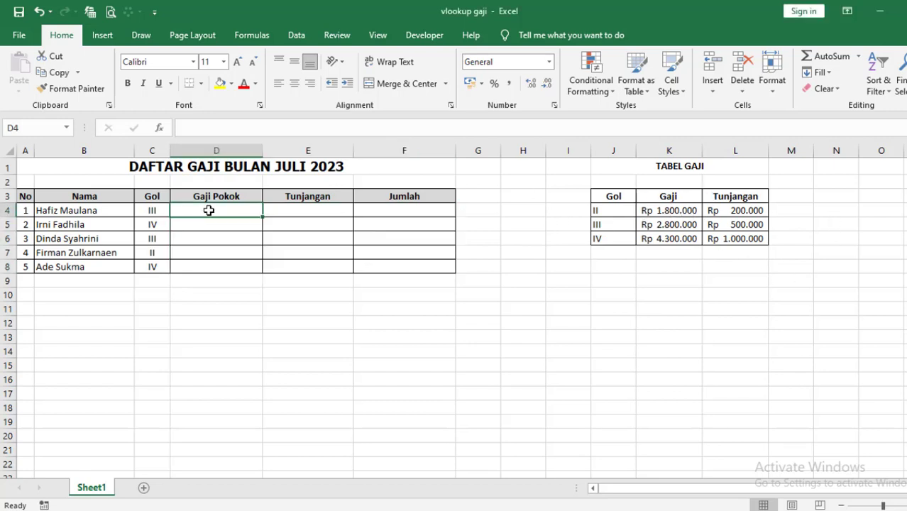
{"action": "type", "text": "=vlookup"}
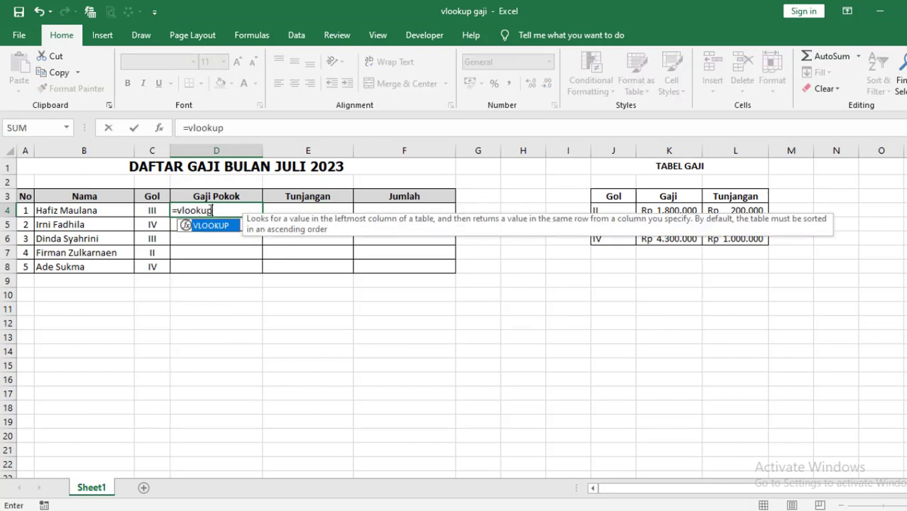
{"action": "double_click", "coordinate": [218, 225]}
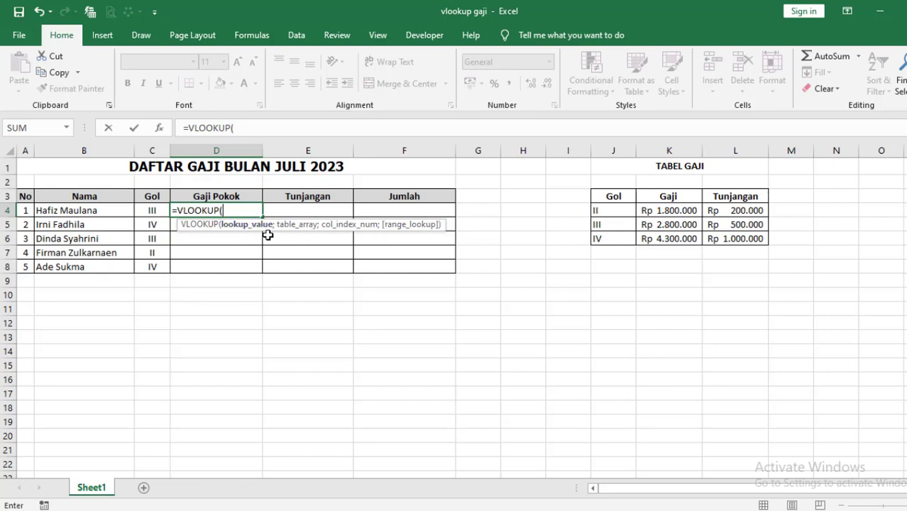
{"action": "left_click", "coordinate": [153, 211]}
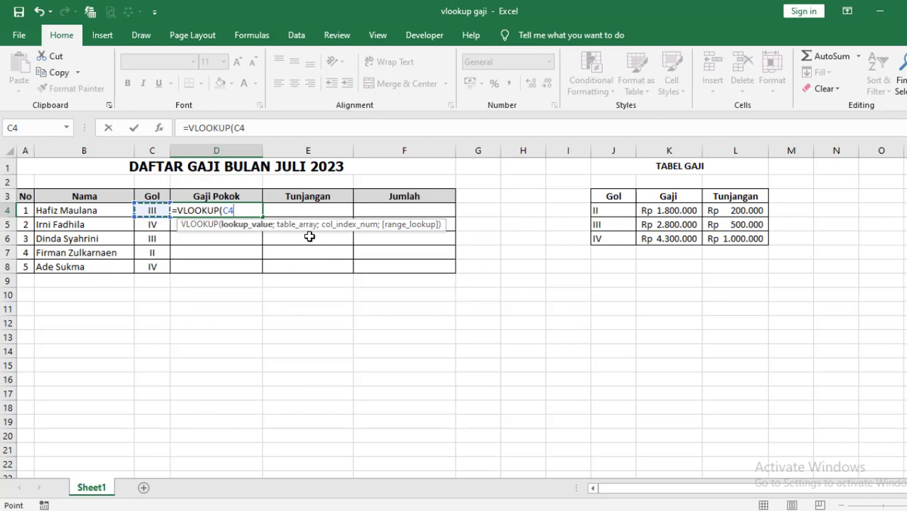
{"action": "type", "text": ";"}
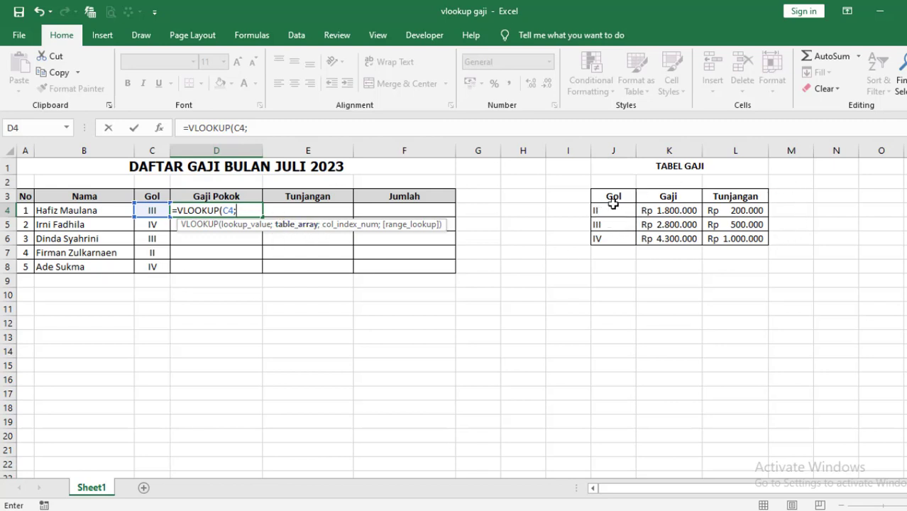
{"action": "left_click_drag", "start_coordinate": [604, 211], "coordinate": [728, 234]}
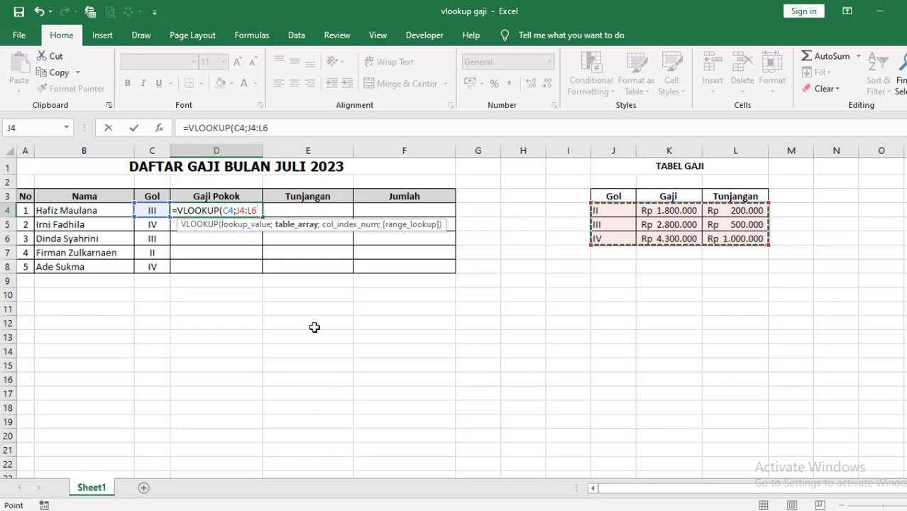
{"action": "key", "text": "F4"}
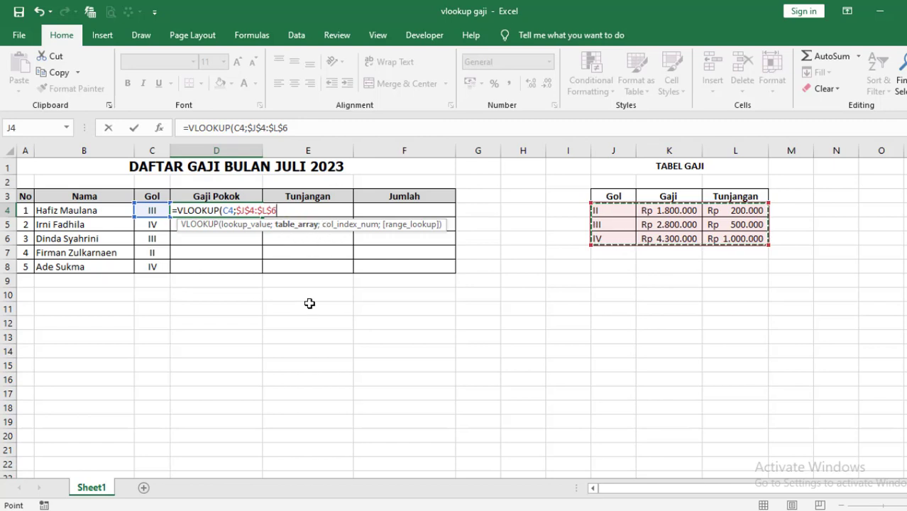
{"action": "type", "text": ";"}
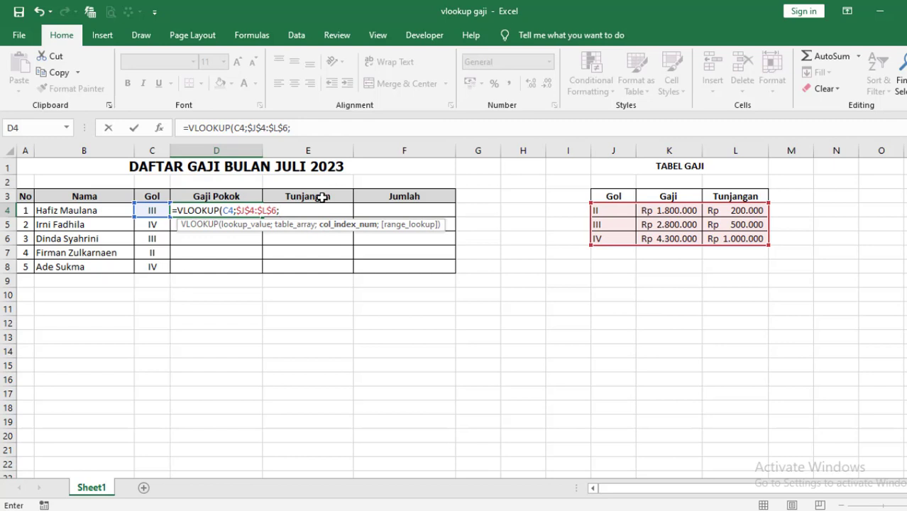
Complete the D4 VLOOKUP formula with column index 2 and range lookup 0.
{"action": "type", "text": "2;"}
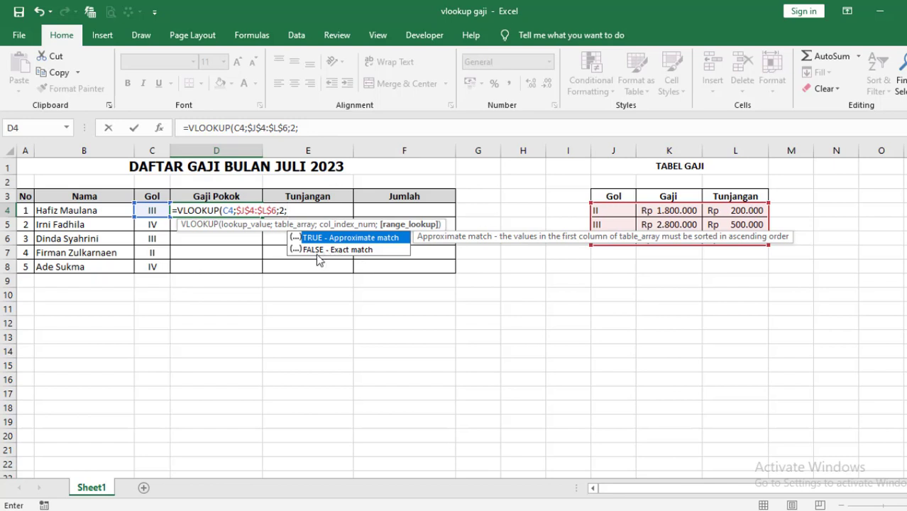
{"action": "type", "text": "fa"}
{"action": "double_click", "coordinate": [321, 249]}
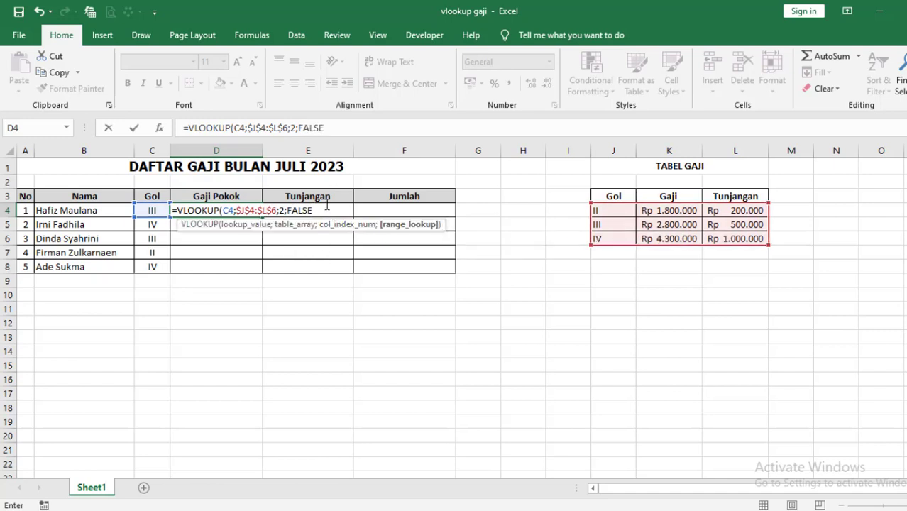
{"action": "key", "text": "BackSpace"}
{"action": "key", "text": "BackSpace"}
{"action": "key", "text": "BackSpace"}
{"action": "key", "text": "BackSpace"}
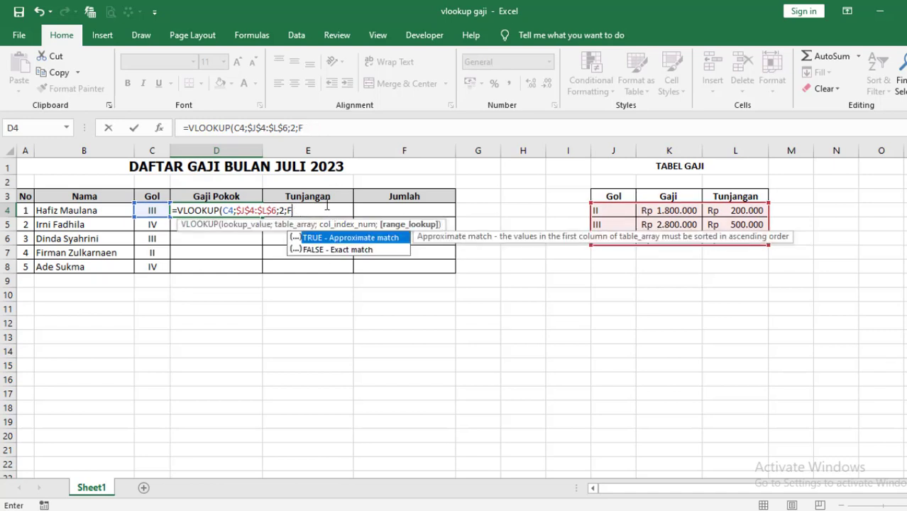
{"action": "type", "text": "0"}
{"action": "type", "text": "1"}
{"action": "key", "text": "Return"}
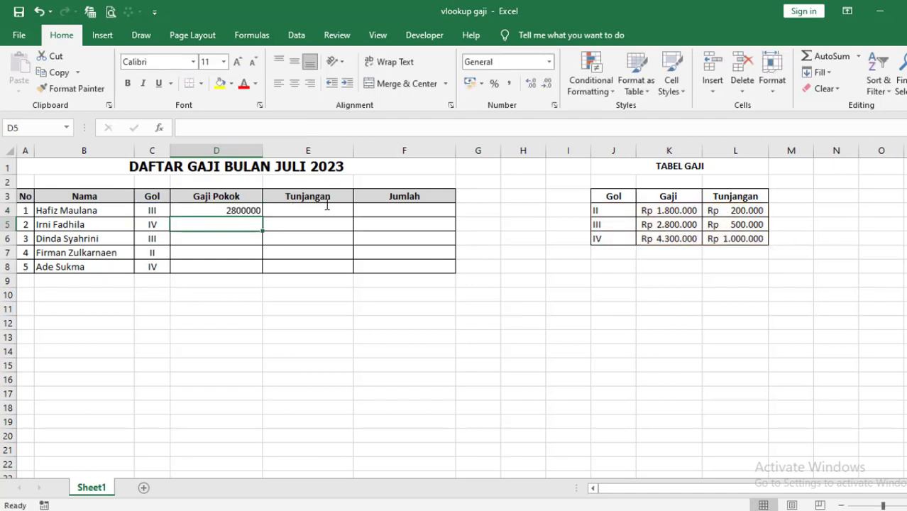
Fill the Gaji Pokok formula from D4 down to D8.
{"action": "left_click", "coordinate": [250, 210]}
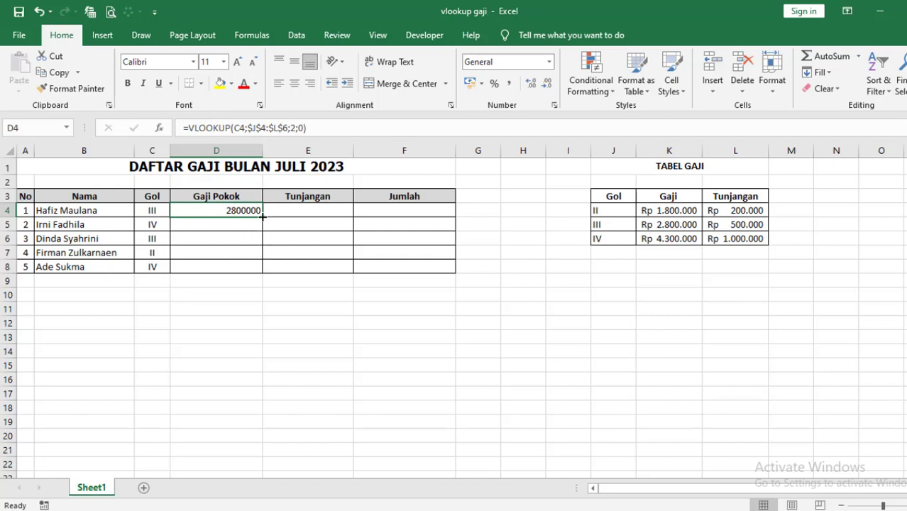
{"action": "left_click_drag", "start_coordinate": [263, 217], "coordinate": [263, 273]}
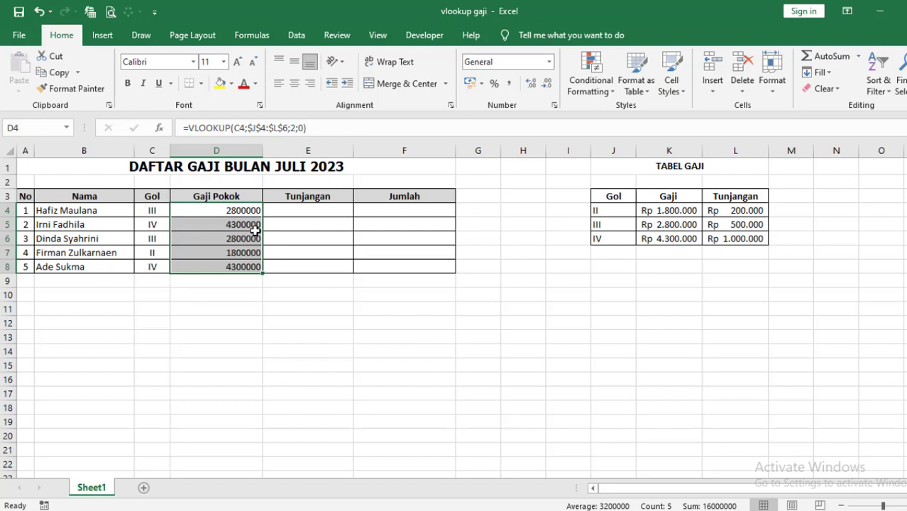
{"action": "key", "text": "ctrl+z"}
{"action": "double_click", "coordinate": [263, 217]}
{"action": "left_click", "coordinate": [236, 213]}
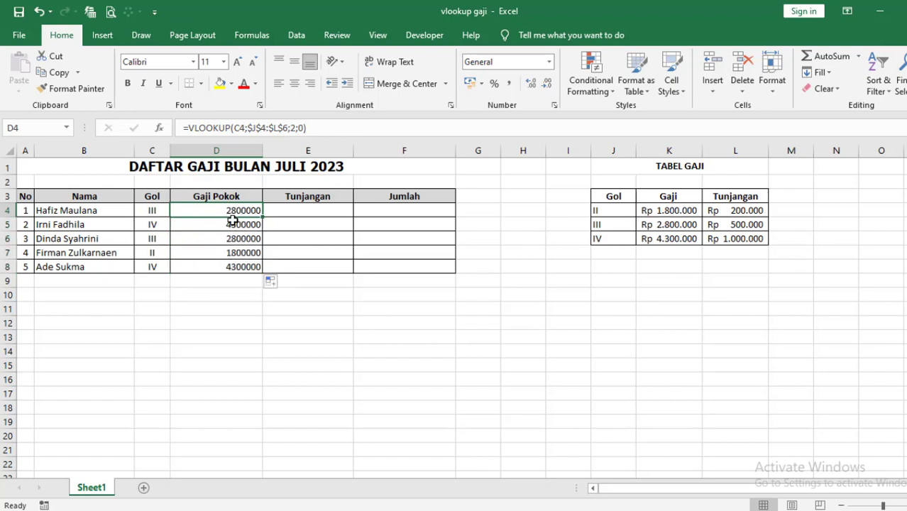
Format D4:D8 with the custom number format "Rp #.##0", showing the rupiah symbol, a space and no decimals.
{"action": "left_click_drag", "start_coordinate": [232, 217], "coordinate": [231, 263]}
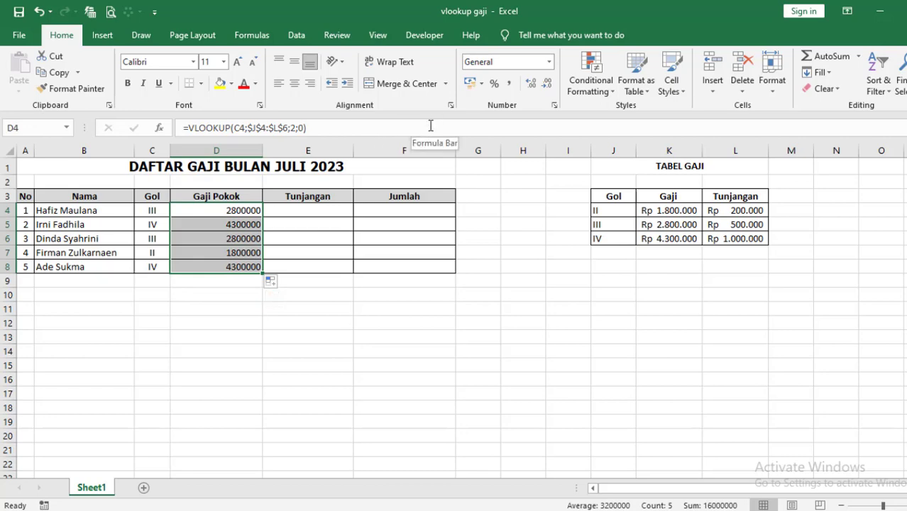
{"action": "right_click", "coordinate": [229, 225]}
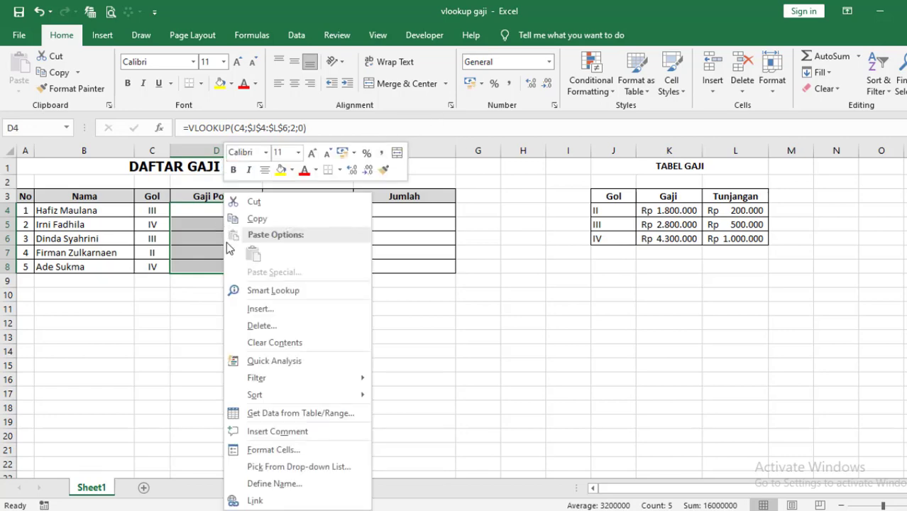
{"action": "left_click", "coordinate": [268, 451]}
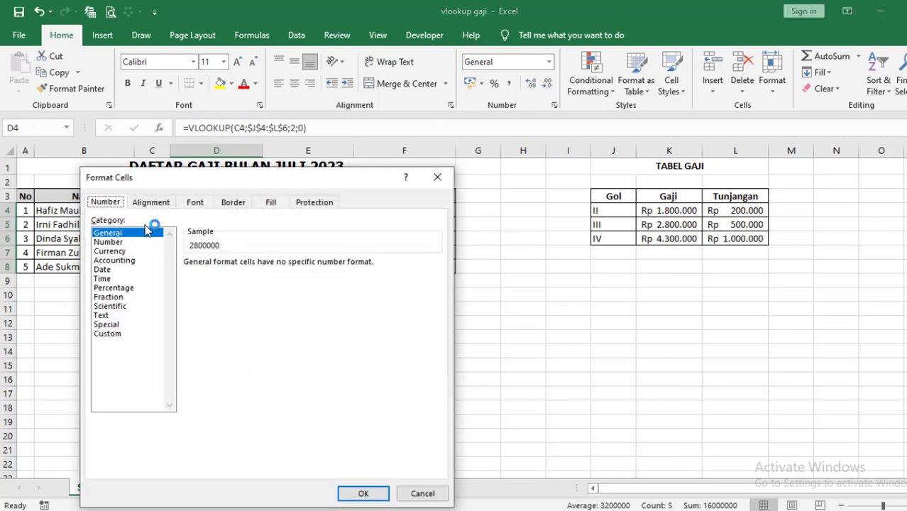
{"action": "left_click", "coordinate": [127, 251]}
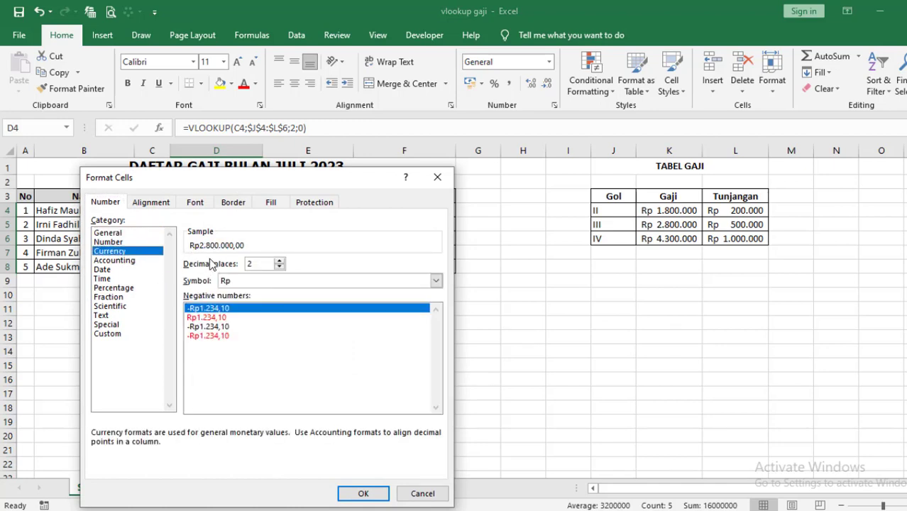
{"action": "left_click", "coordinate": [110, 334]}
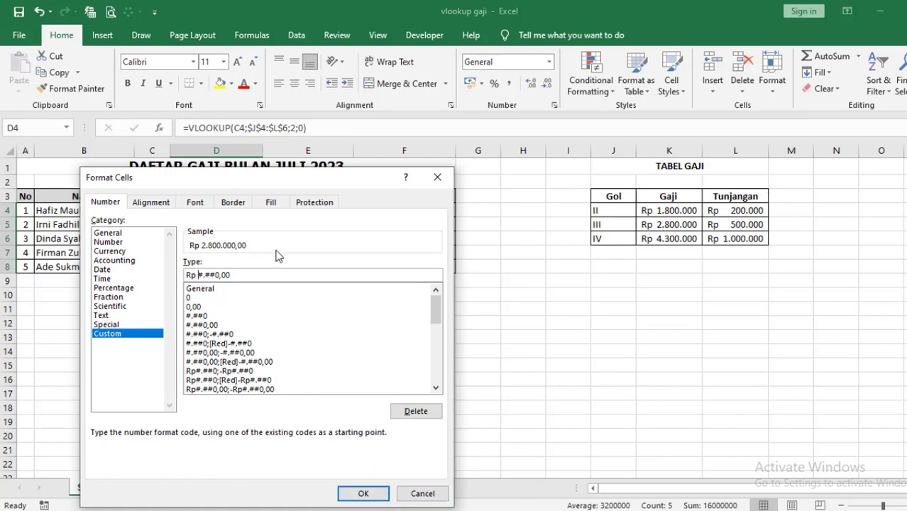
{"action": "left_click", "coordinate": [120, 251]}
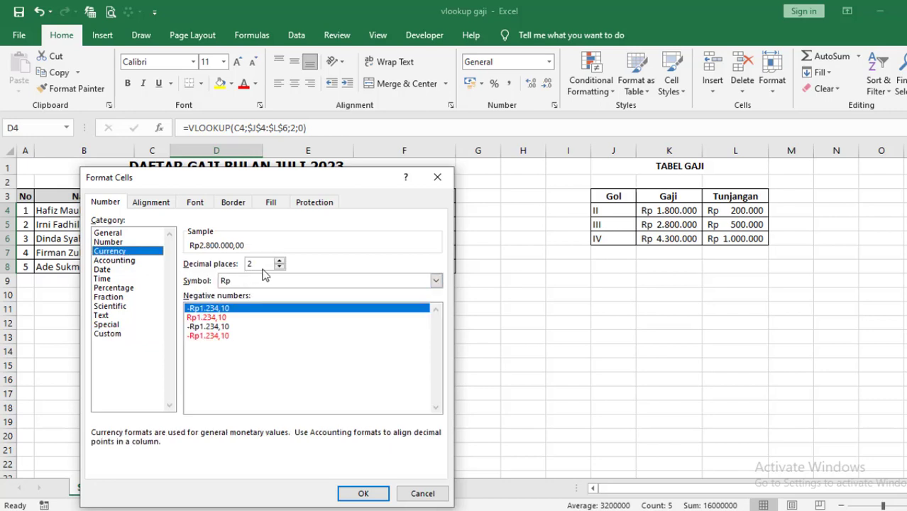
{"action": "left_click", "coordinate": [279, 267]}
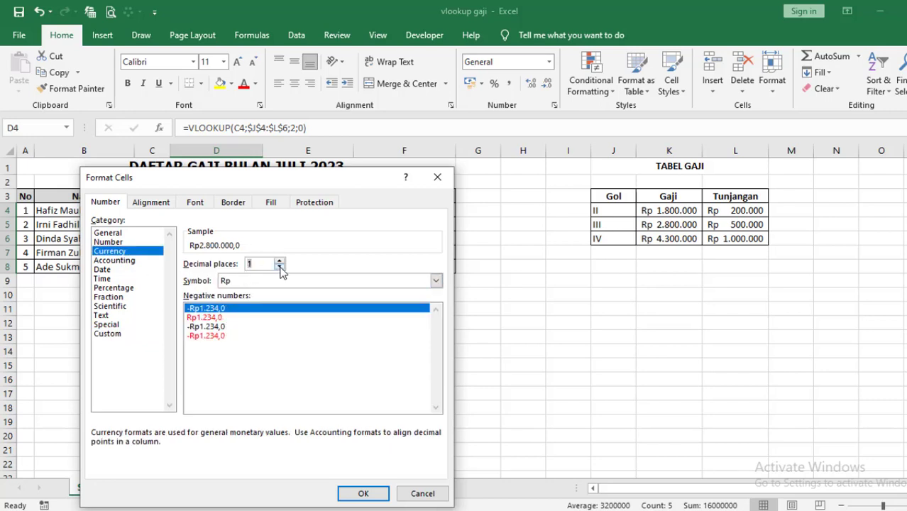
{"action": "left_click", "coordinate": [279, 267]}
{"action": "left_click", "coordinate": [110, 333]}
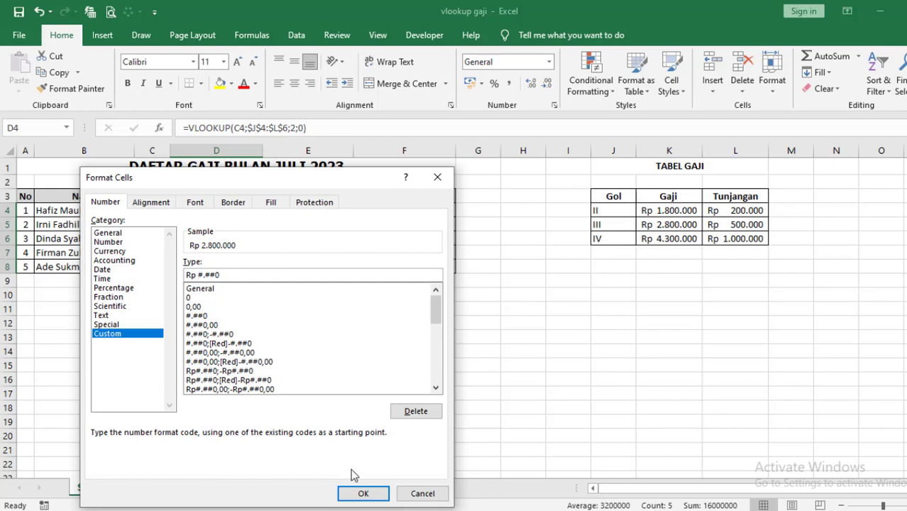
{"action": "left_click", "coordinate": [361, 492]}
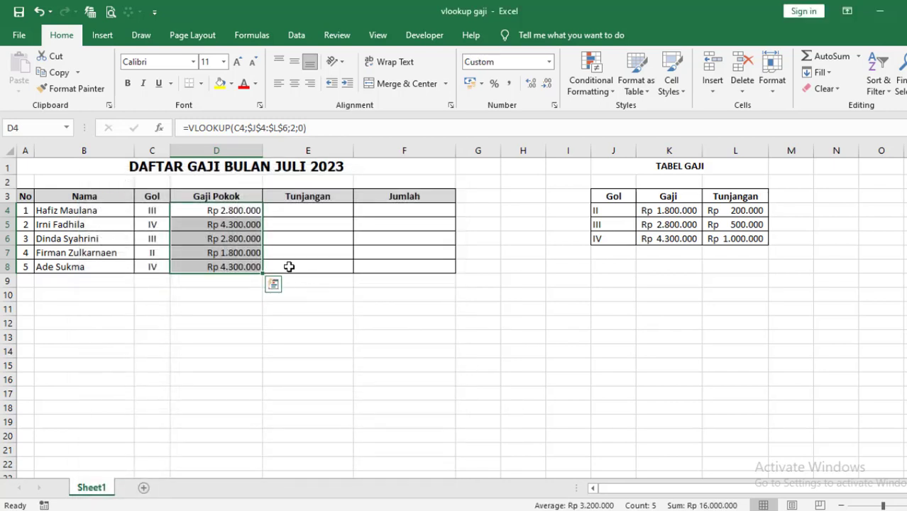
{"action": "left_click", "coordinate": [382, 353]}
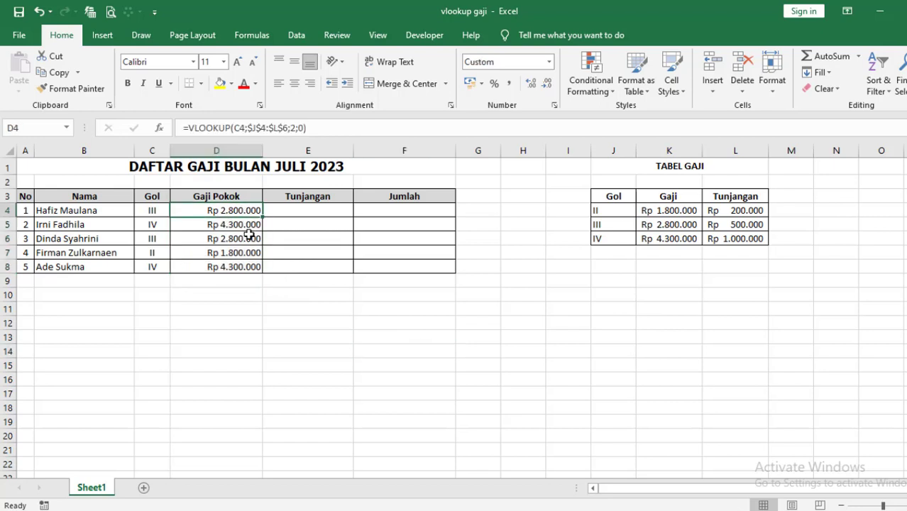
Clear the Gaji Pokok formulas in D5:D8, keeping the one in D4.
{"action": "left_click", "coordinate": [243, 211]}
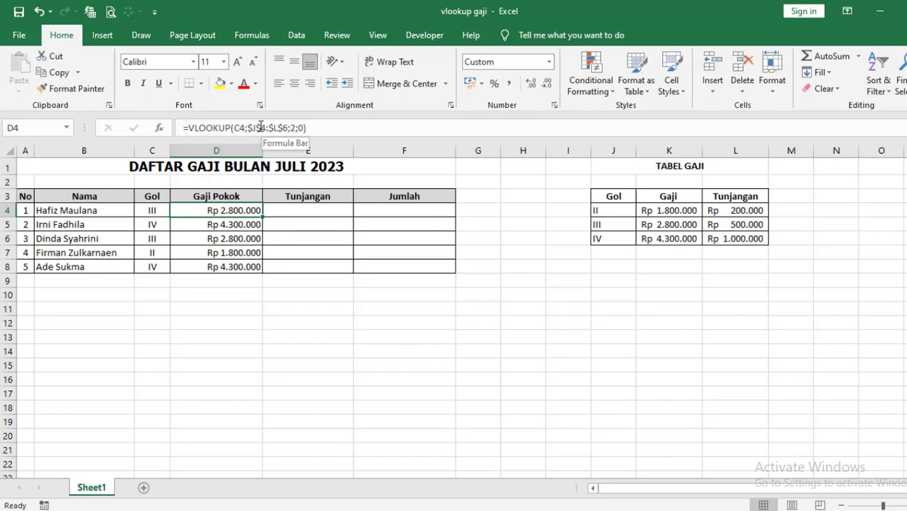
{"action": "left_click_drag", "start_coordinate": [242, 226], "coordinate": [247, 262]}
{"action": "key", "text": "Delete"}
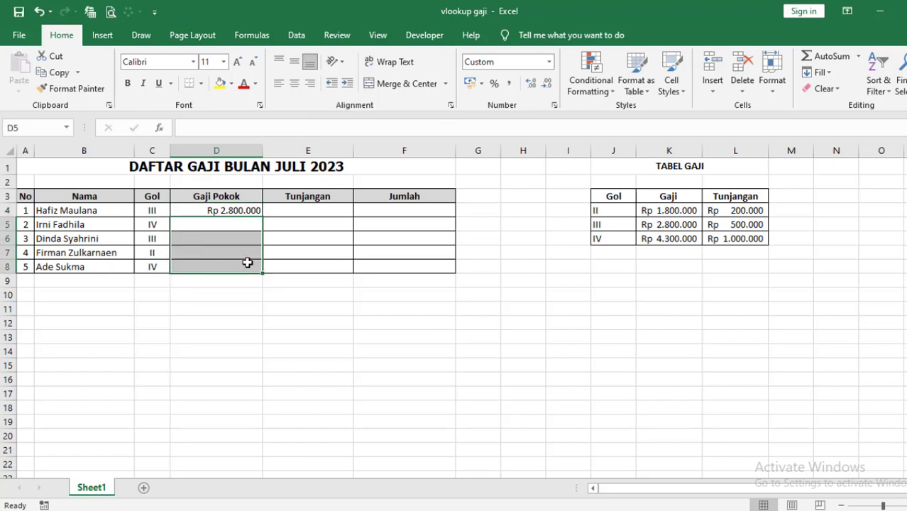
Replace the absolute table array in the D4 VLOOKUP formula with the relative range J4:L6.
{"action": "left_click", "coordinate": [229, 205]}
{"action": "double_click", "coordinate": [229, 209]}
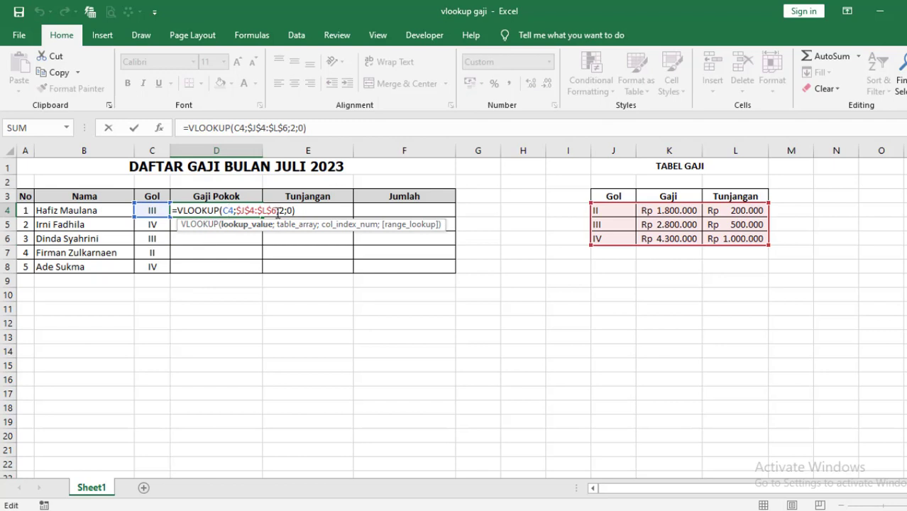
{"action": "left_click_drag", "start_coordinate": [278, 212], "coordinate": [236, 212]}
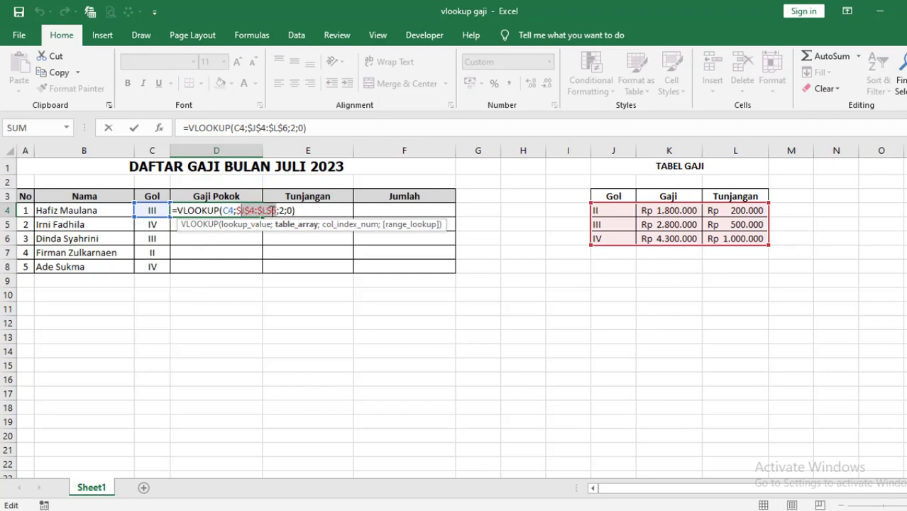
{"action": "key", "text": "Delete"}
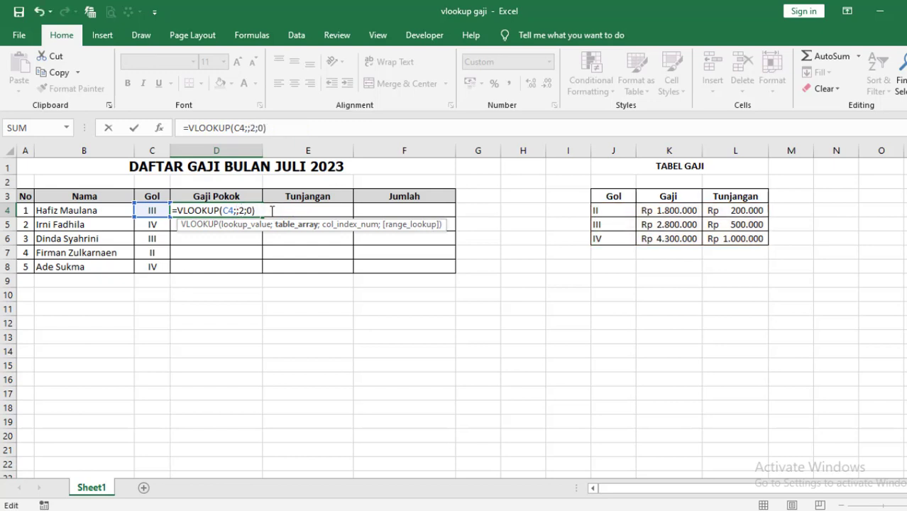
{"action": "left_click_drag", "start_coordinate": [614, 210], "coordinate": [726, 234]}
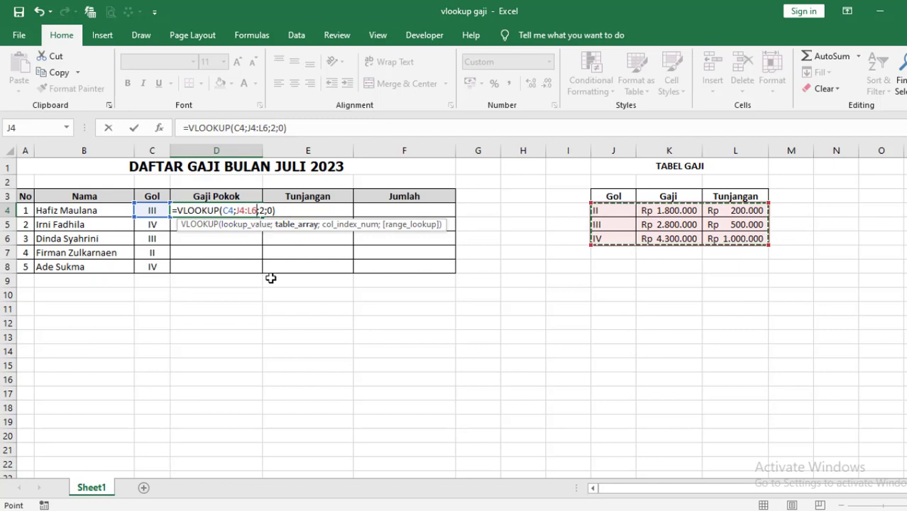
{"action": "key", "text": "Return"}
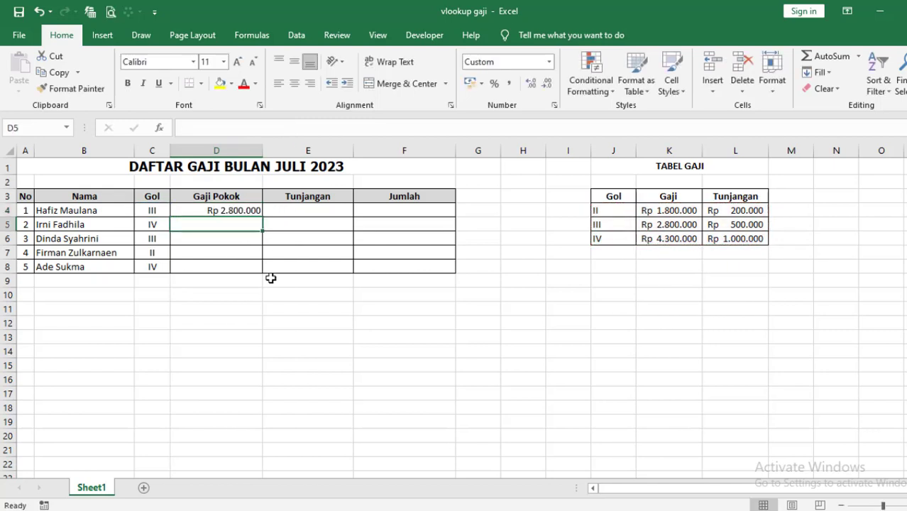
Copy the relative-range formula from D4 down to D8 and compare the lookup ranges in D4 and D6.
{"action": "left_click", "coordinate": [243, 211]}
{"action": "left_click_drag", "start_coordinate": [262, 217], "coordinate": [263, 273]}
{"action": "left_click", "coordinate": [228, 239]}
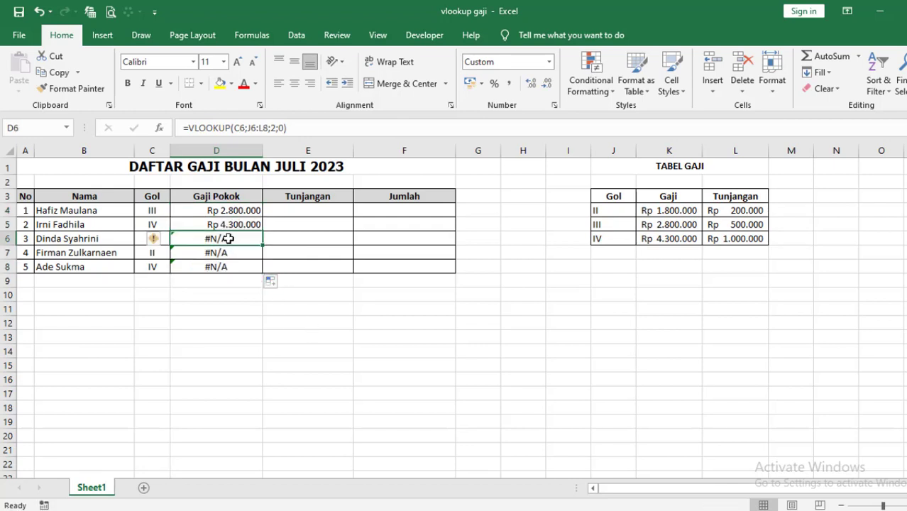
{"action": "left_click", "coordinate": [241, 213]}
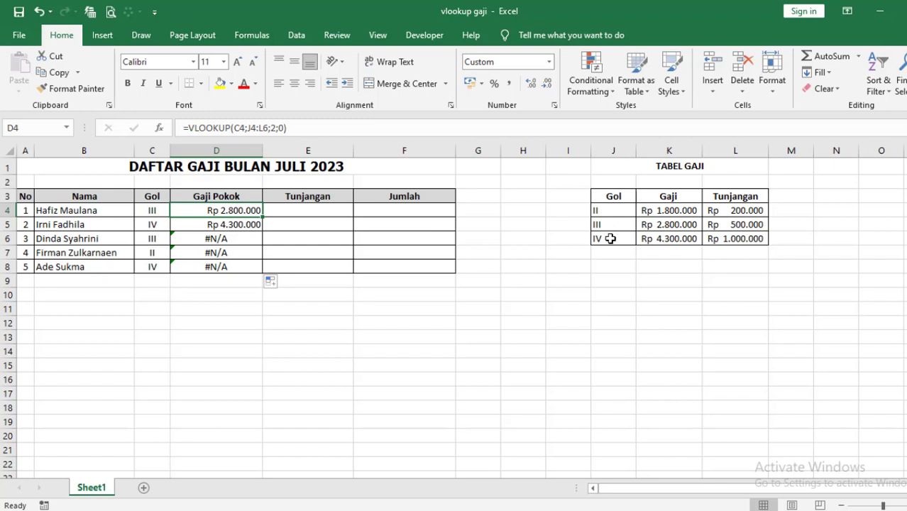
{"action": "left_click", "coordinate": [222, 240]}
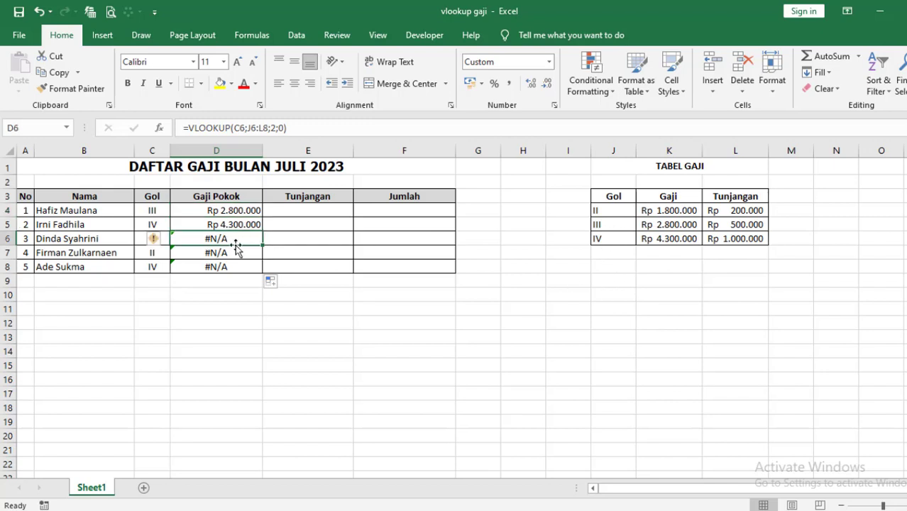
Inspect the shifted table ranges in the VLOOKUP formulas of D6 and D7, leaving both formulas as they are.
{"action": "double_click", "coordinate": [236, 239]}
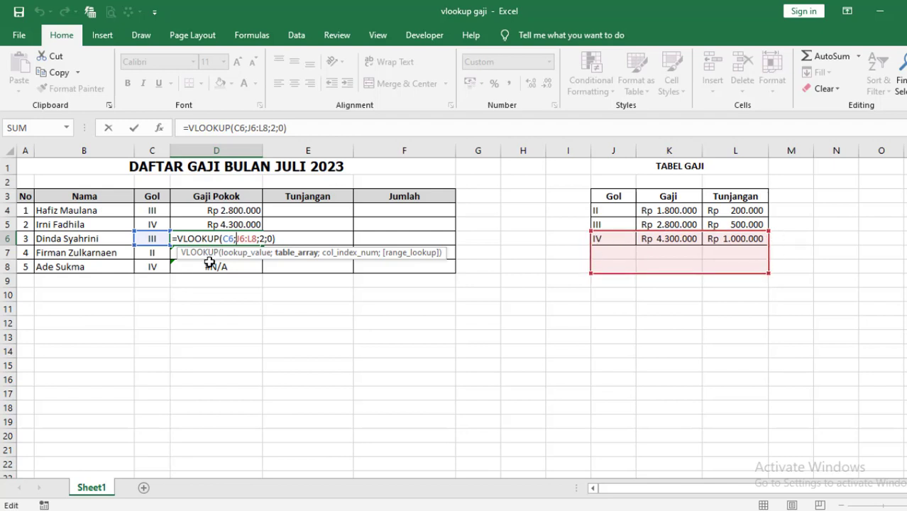
{"action": "key", "text": "Escape"}
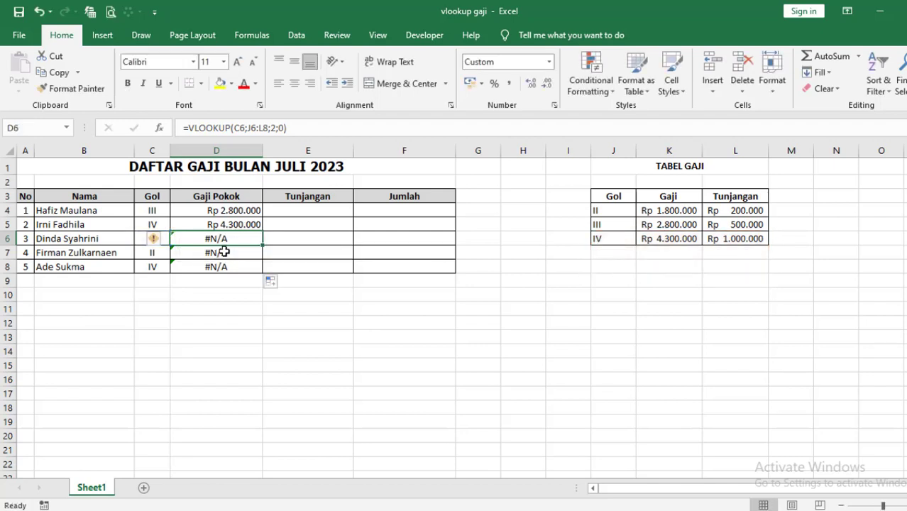
{"action": "double_click", "coordinate": [224, 253]}
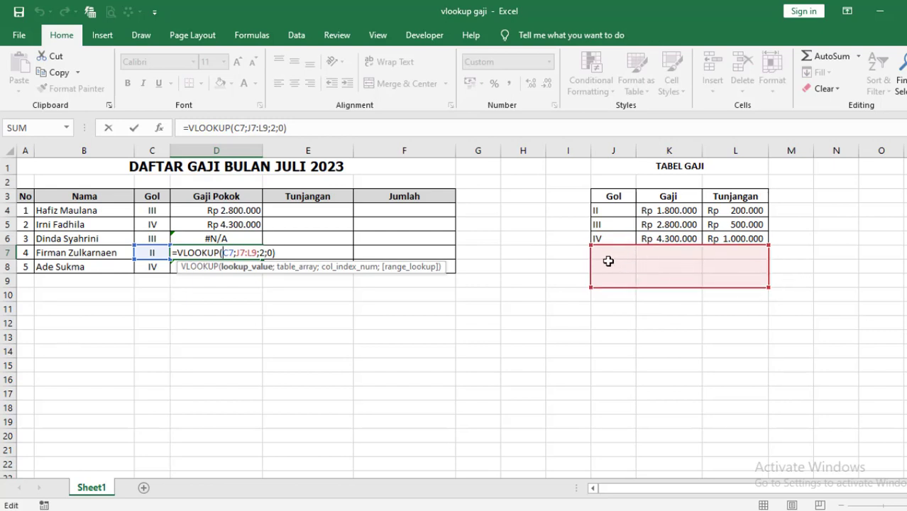
{"action": "key", "text": "Return"}
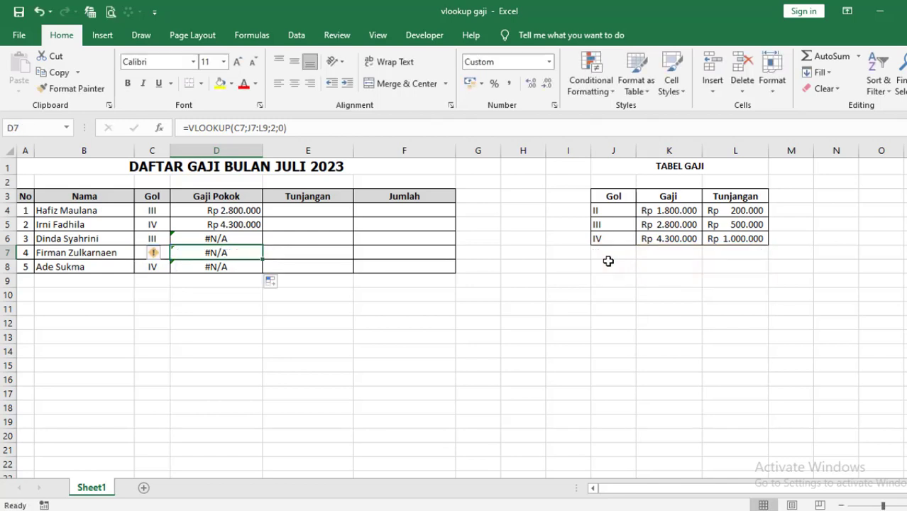
Replace the table array in the D4 VLOOKUP formula with the absolute range $J$4:$L$6.
{"action": "left_click", "coordinate": [238, 208]}
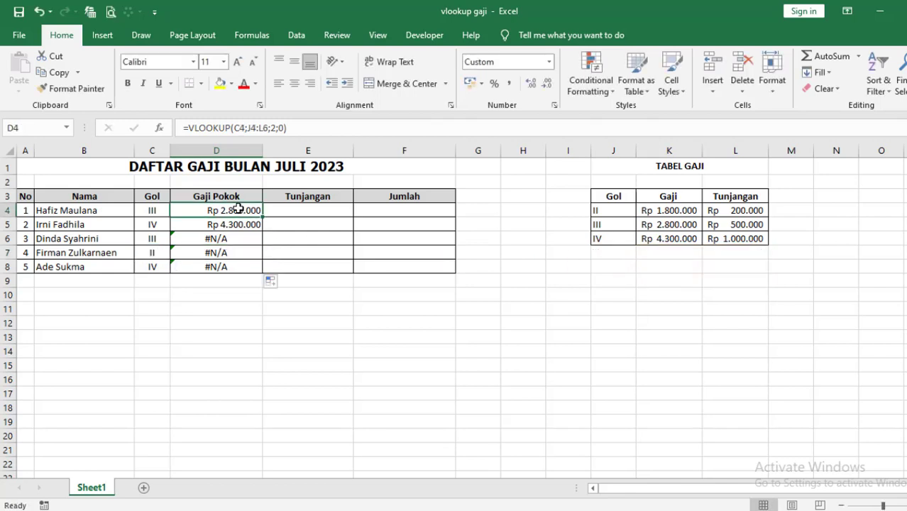
{"action": "left_click", "coordinate": [268, 128]}
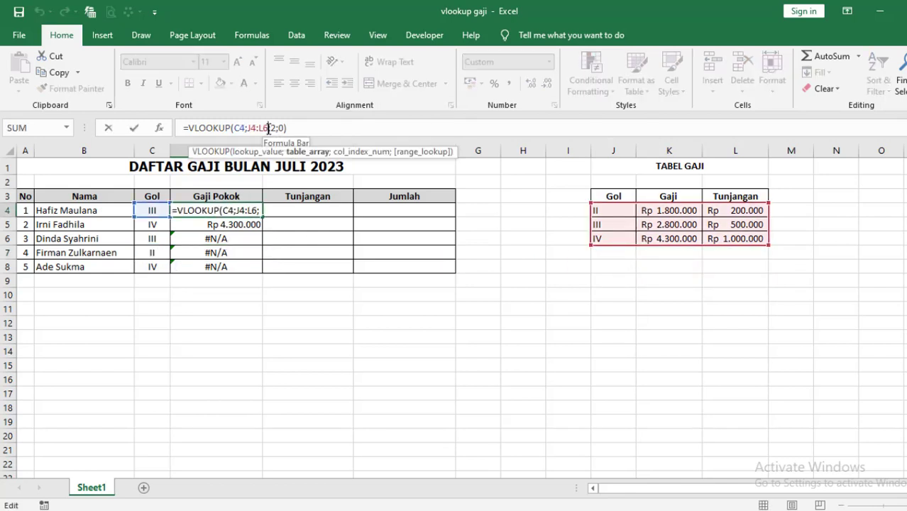
{"action": "key", "text": "BackSpace"}
{"action": "key", "text": "BackSpace"}
{"action": "key", "text": "BackSpace"}
{"action": "key", "text": "BackSpace"}
{"action": "key", "text": "BackSpace"}
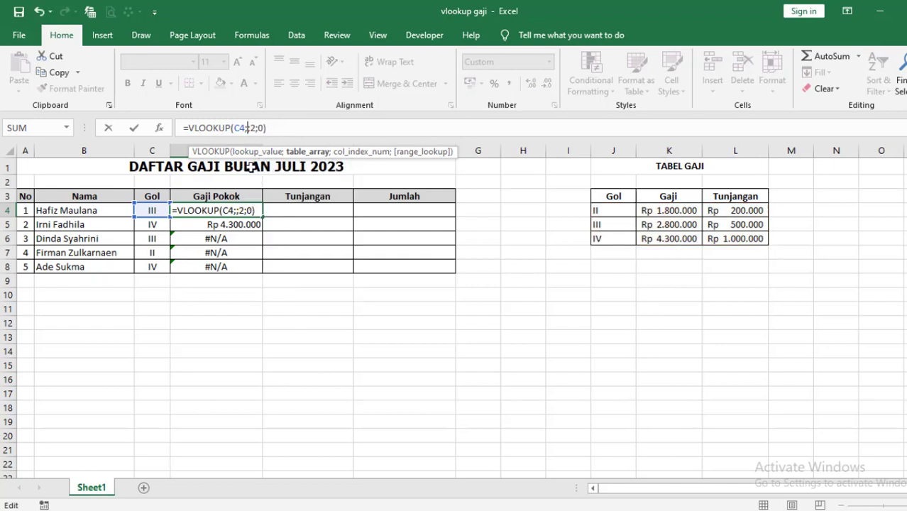
{"action": "left_click_drag", "start_coordinate": [611, 209], "coordinate": [741, 237]}
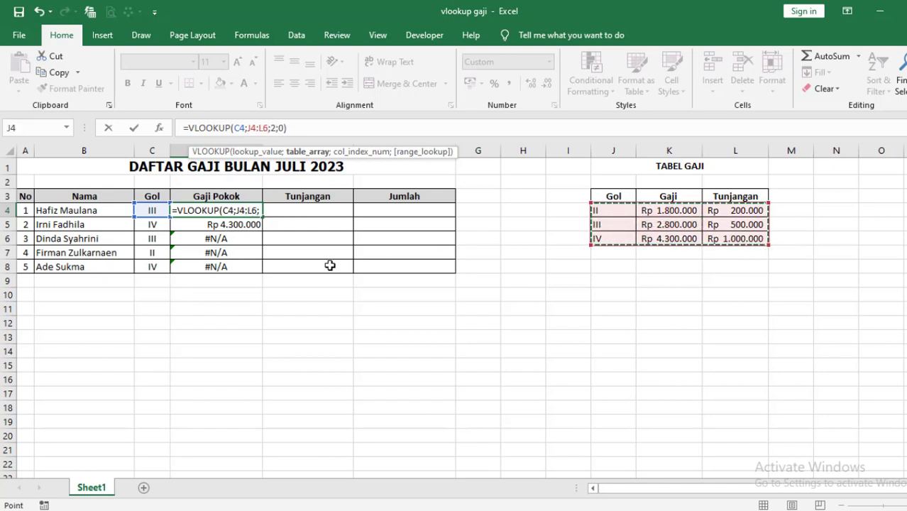
{"action": "key", "text": "F4"}
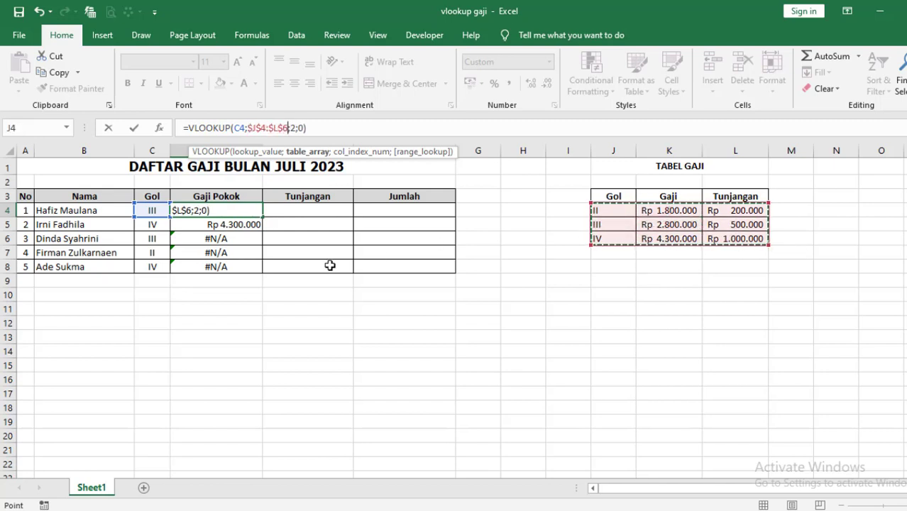
{"action": "key", "text": "Return"}
Copy the absolute-range Gaji Pokok formula from D4 down to D8.
{"action": "left_click", "coordinate": [256, 211]}
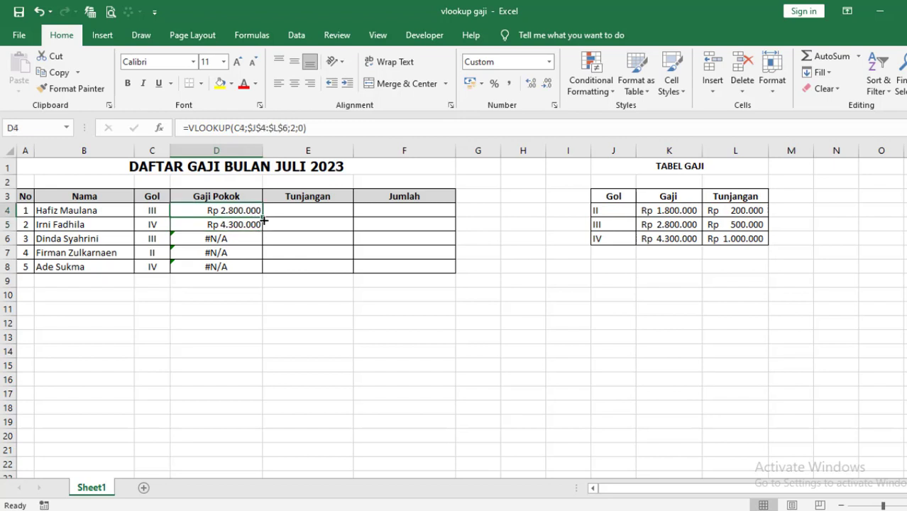
{"action": "left_click_drag", "start_coordinate": [263, 218], "coordinate": [261, 274]}
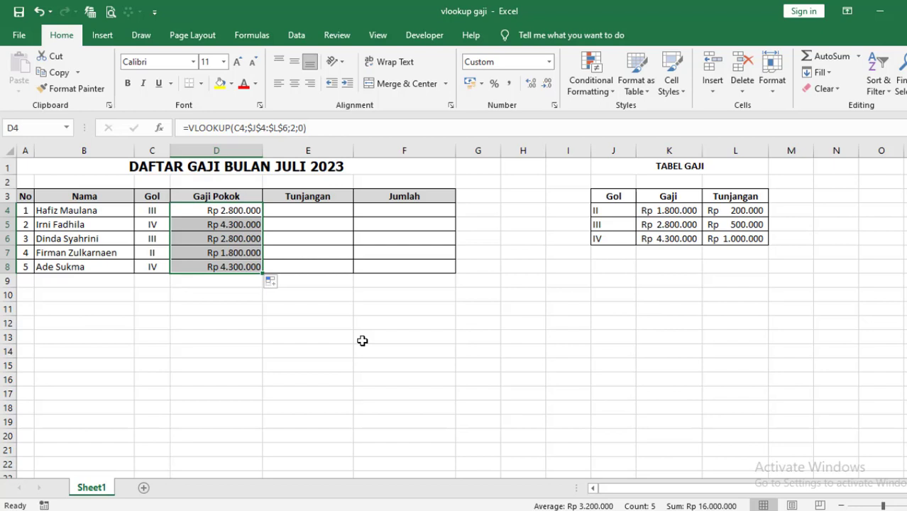
{"action": "left_click", "coordinate": [342, 334]}
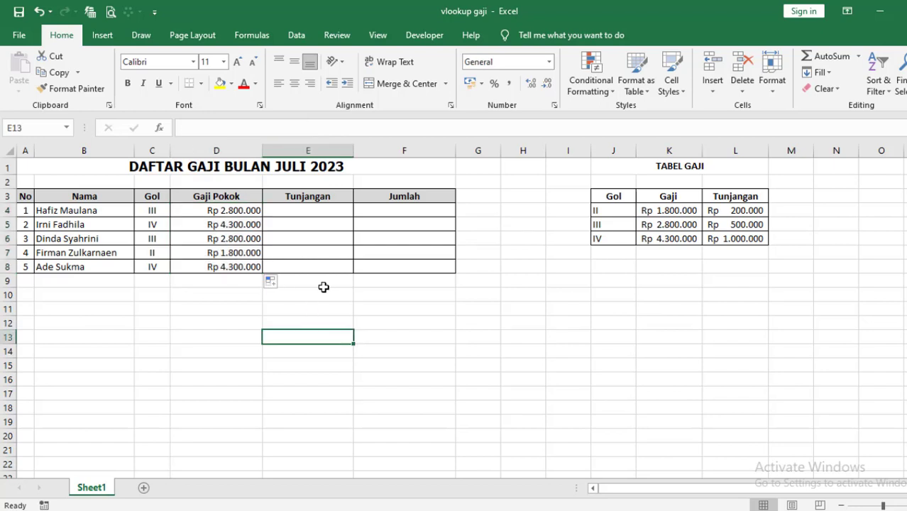
Enter a VLOOKUP in E4 for Tunjangan with lookup value C4, absolute table range $J$4:$L$6, column index 3 and range lookup 0.
{"action": "left_click", "coordinate": [324, 208]}
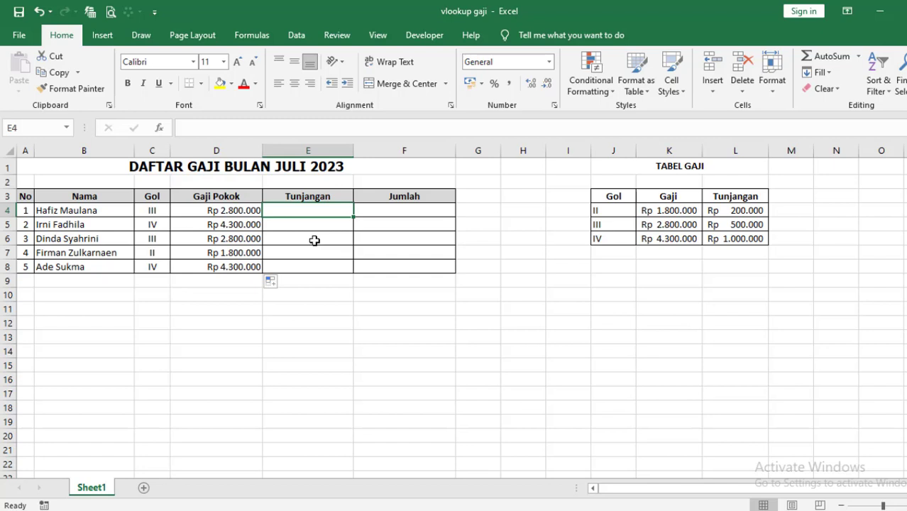
{"action": "type", "text": "=vloo"}
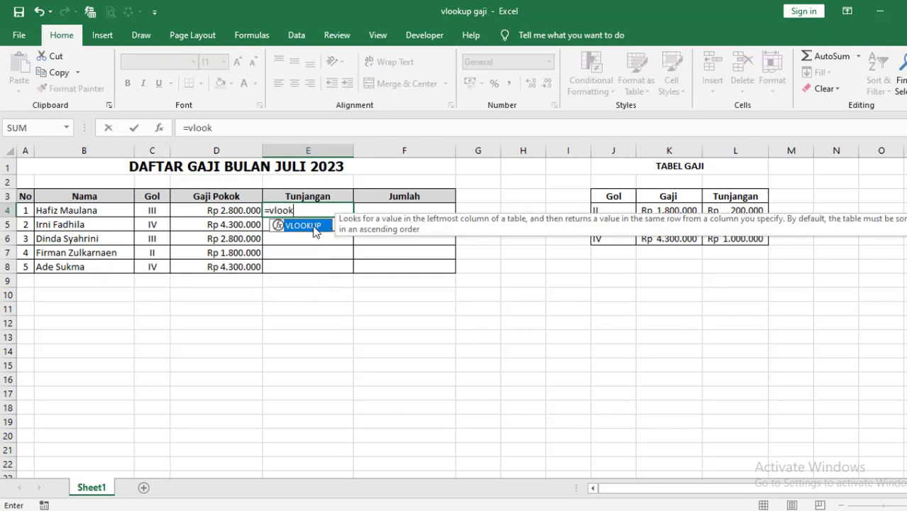
{"action": "type", "text": "k"}
{"action": "double_click", "coordinate": [314, 226]}
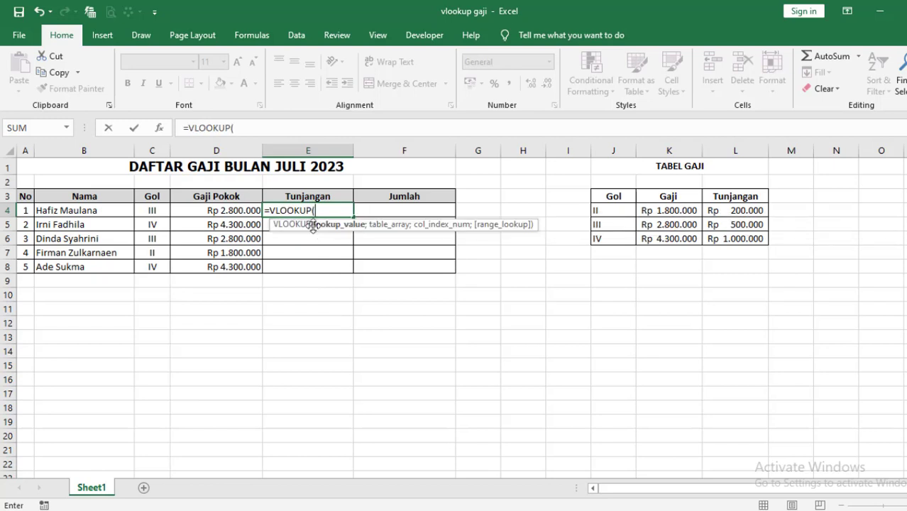
{"action": "left_click", "coordinate": [158, 211]}
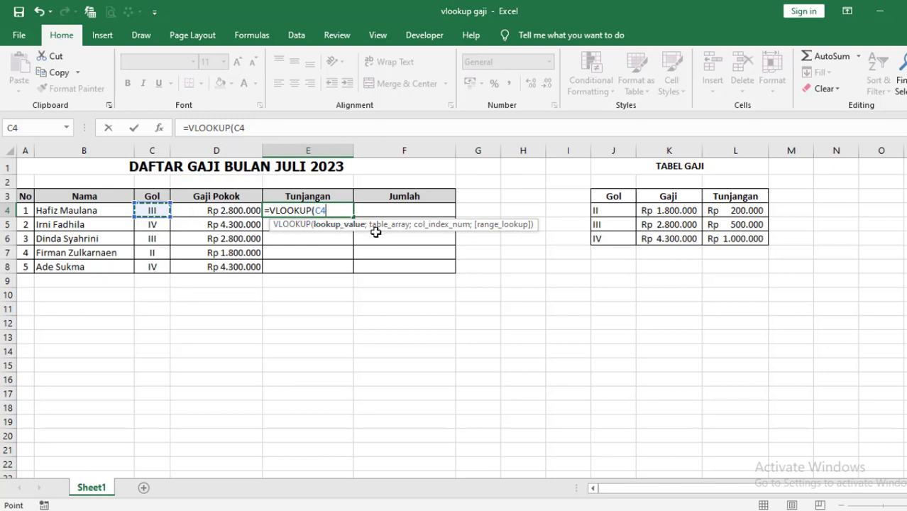
{"action": "type", "text": ";"}
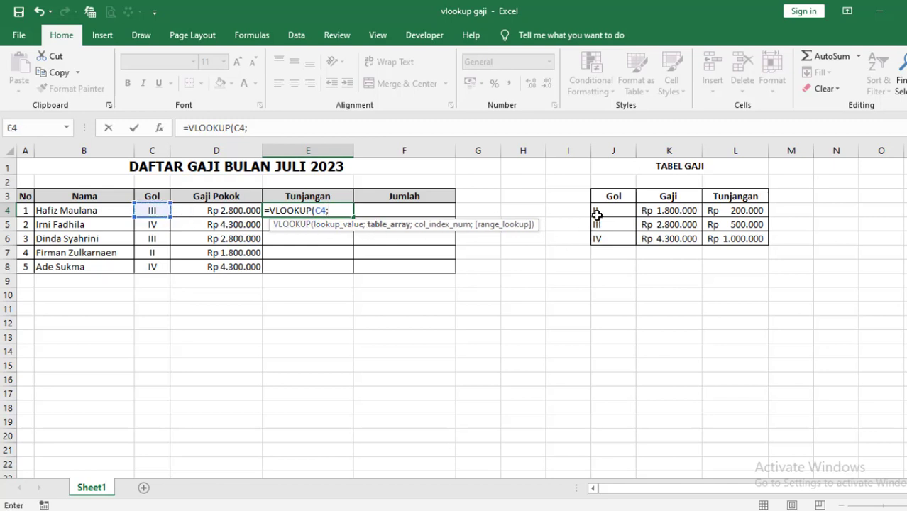
{"action": "left_click_drag", "start_coordinate": [597, 217], "coordinate": [729, 235]}
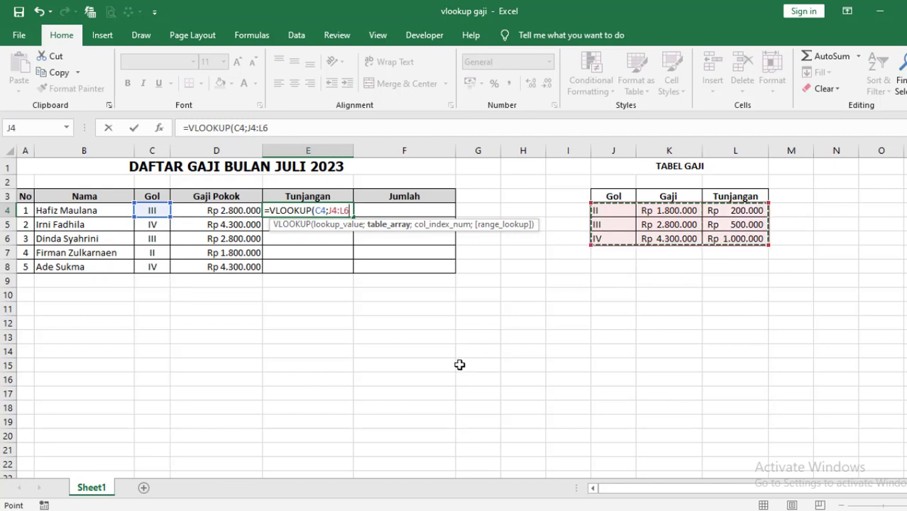
{"action": "key", "text": "F4"}
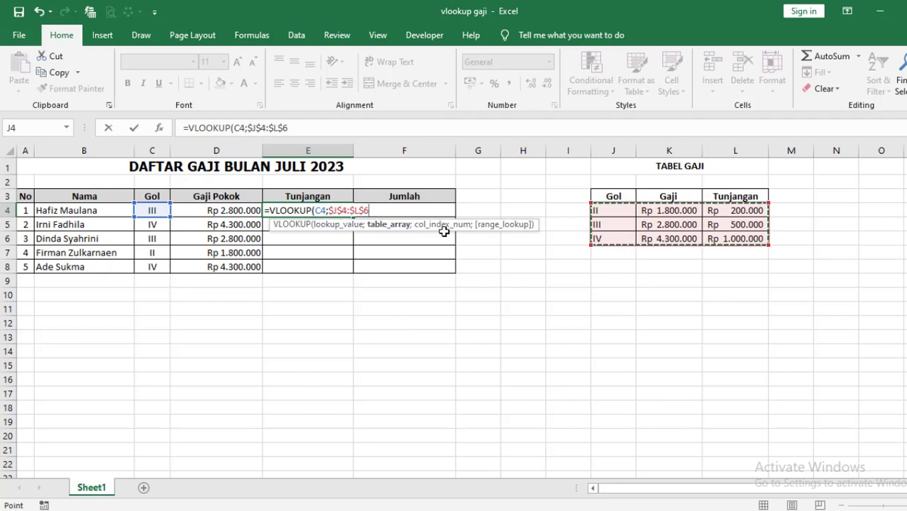
{"action": "type", "text": ";"}
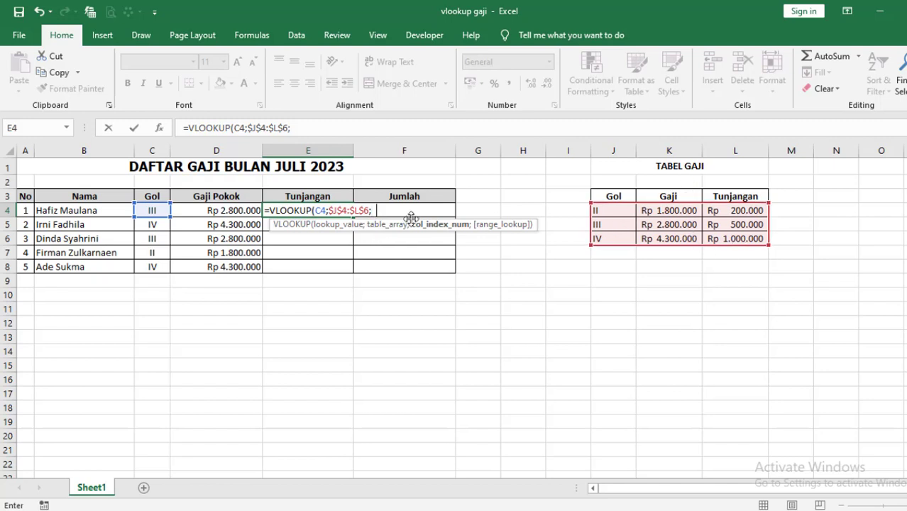
{"action": "type", "text": "3;"}
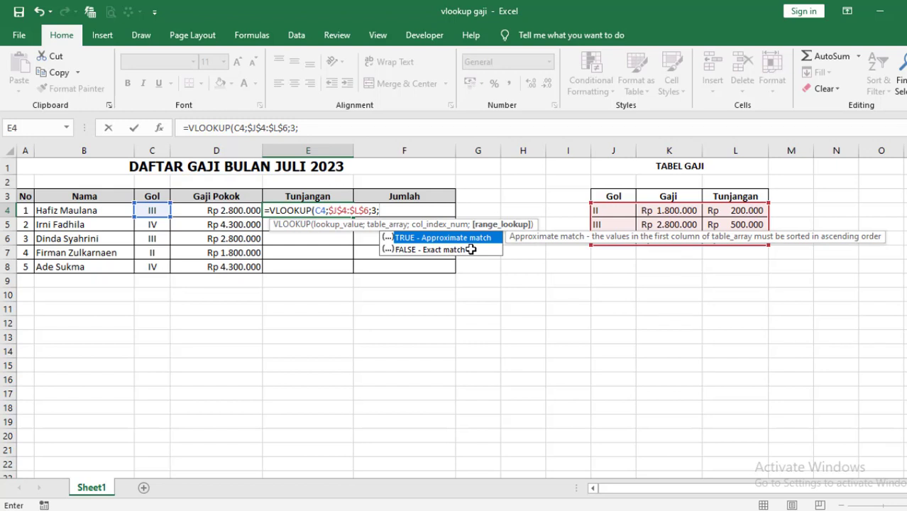
{"action": "type", "text": "0"}
{"action": "key", "text": "Return"}
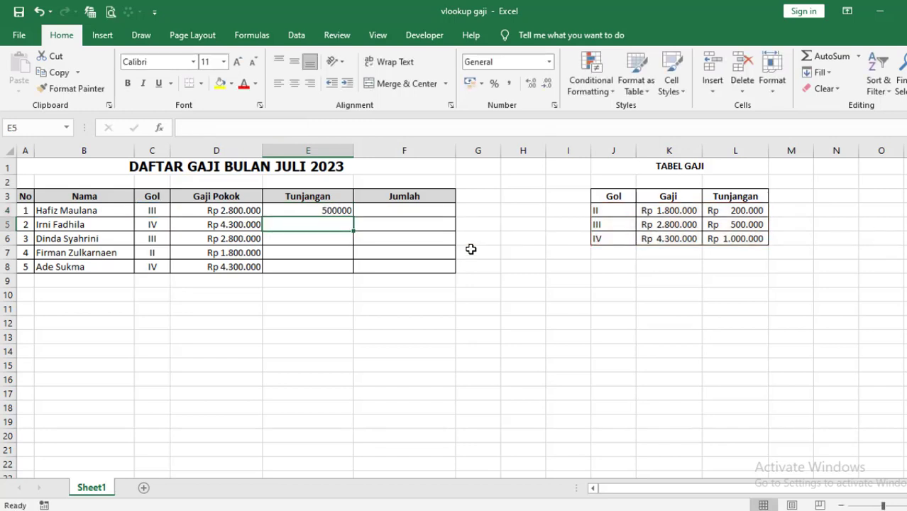
Fill the Tunjangan formula from E4 down to E8.
{"action": "left_click", "coordinate": [334, 211]}
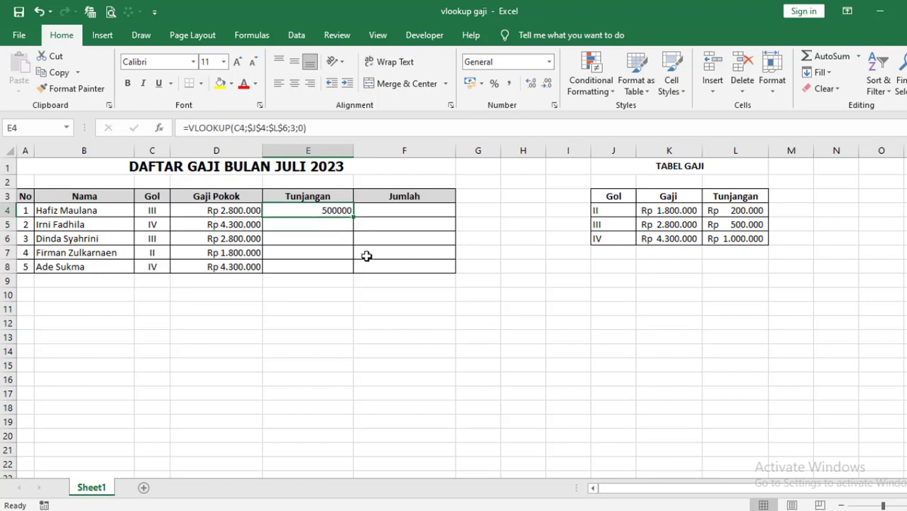
{"action": "double_click", "coordinate": [354, 218]}
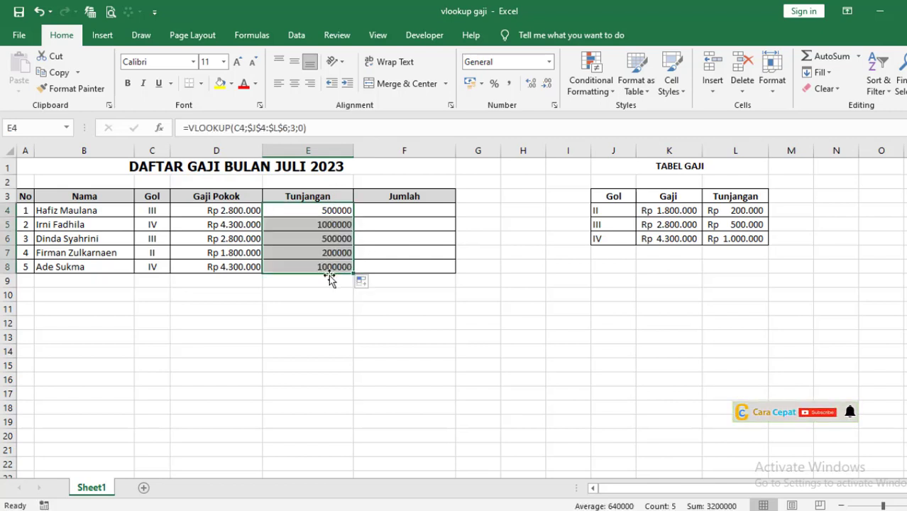
{"action": "left_click", "coordinate": [335, 205]}
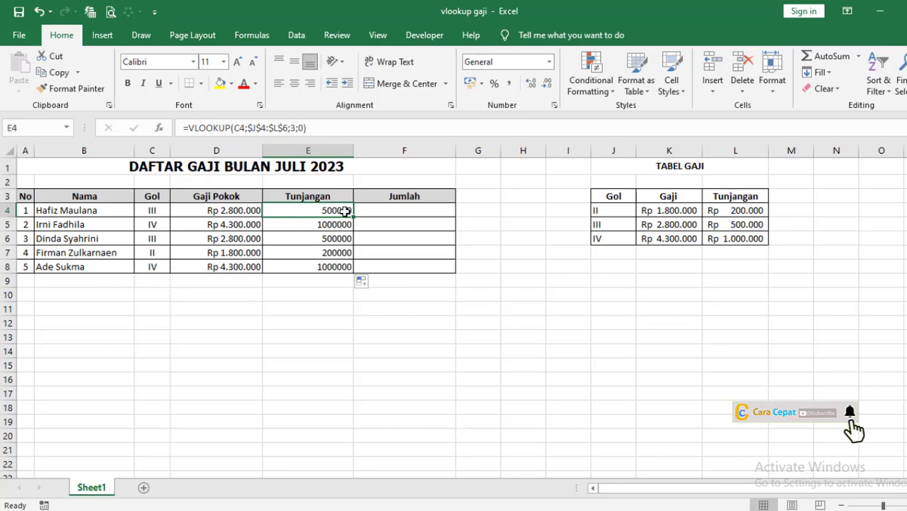
Format E4:E8 with the custom number format "Rp #.##0", based on the rupiah currency format with 0 decimal places.
{"action": "left_click_drag", "start_coordinate": [342, 211], "coordinate": [343, 269]}
{"action": "right_click", "coordinate": [339, 243]}
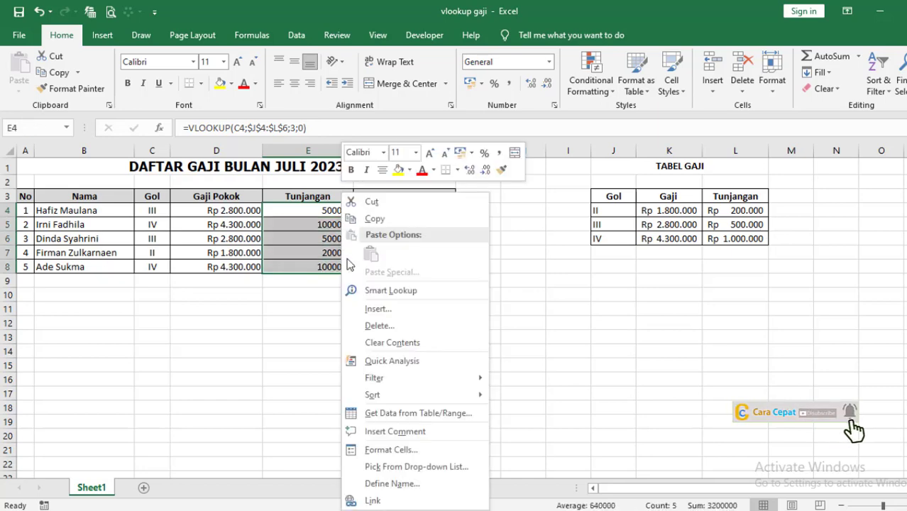
{"action": "key", "text": "Escape"}
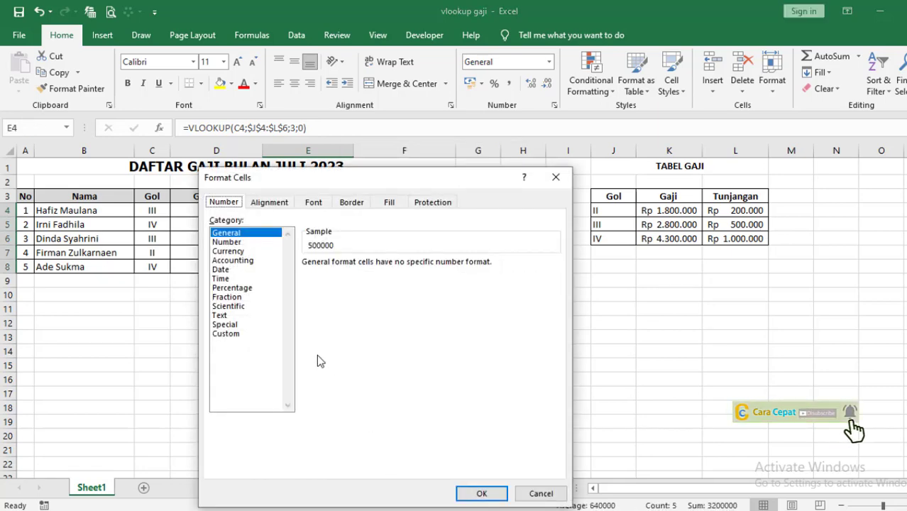
{"action": "left_click", "coordinate": [229, 251]}
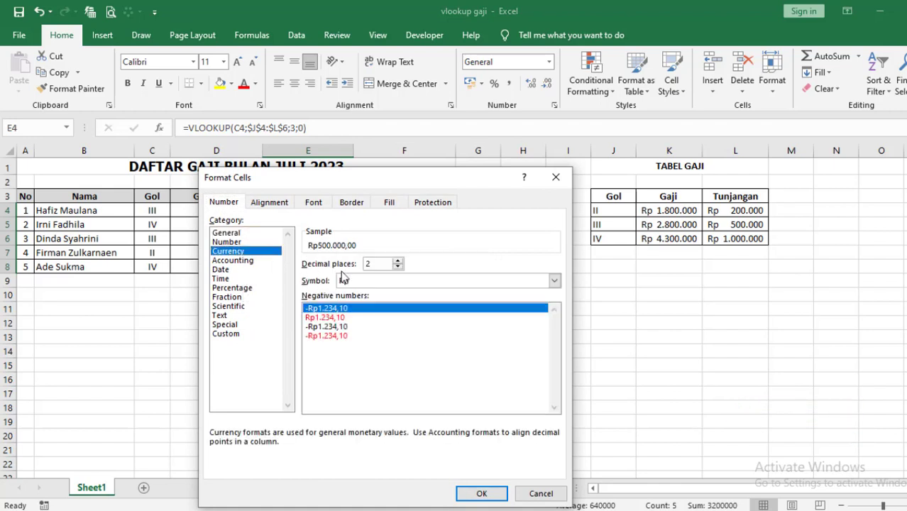
{"action": "left_click", "coordinate": [398, 268]}
{"action": "left_click", "coordinate": [398, 267]}
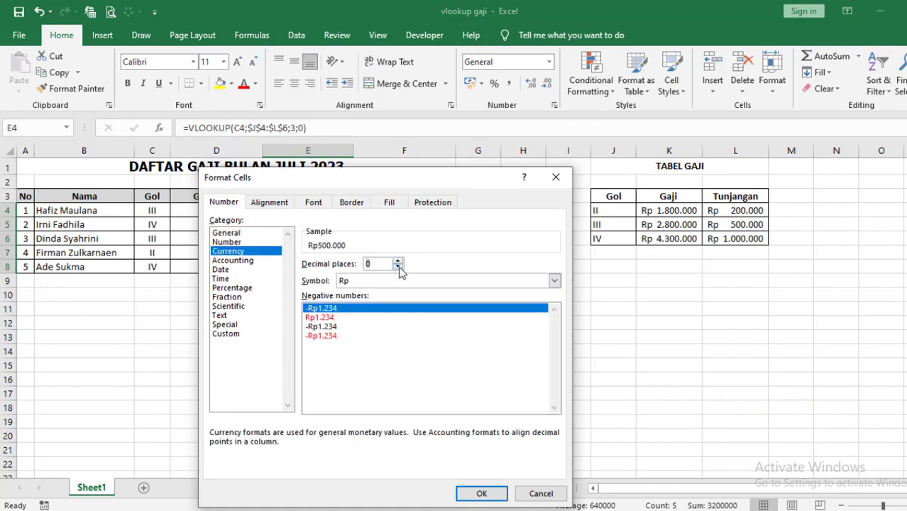
{"action": "left_click", "coordinate": [227, 333]}
{"action": "left_click", "coordinate": [315, 275]}
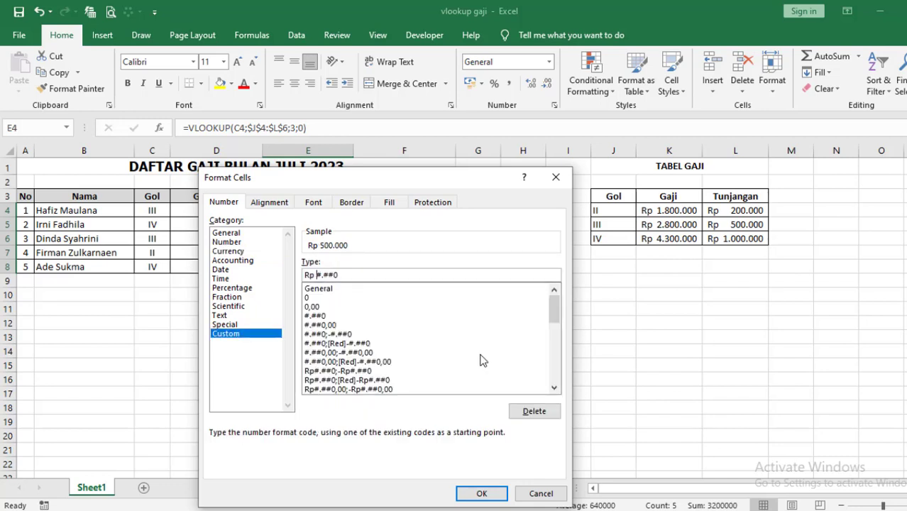
{"action": "left_click", "coordinate": [482, 494]}
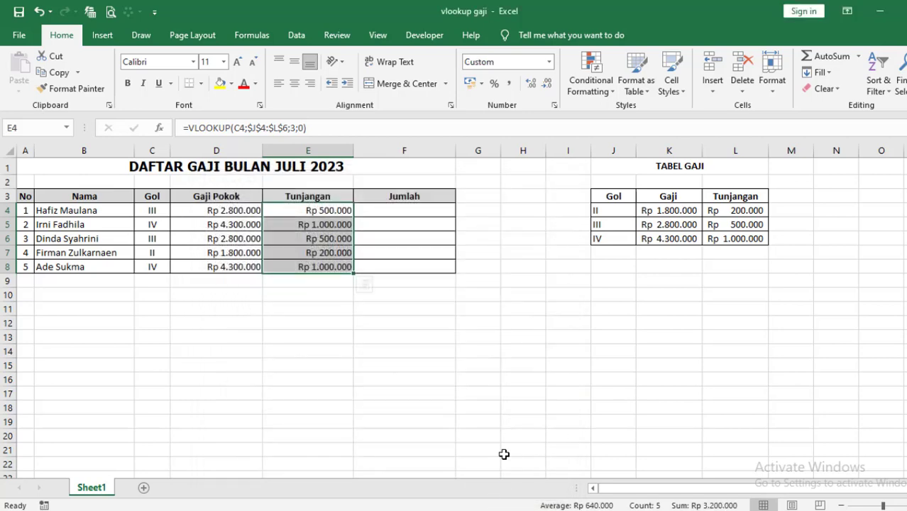
{"action": "left_click", "coordinate": [410, 369]}
Enter a SUM formula in F4 that adds D4:E4 for the first employee's Jumlah.
{"action": "left_click", "coordinate": [412, 208]}
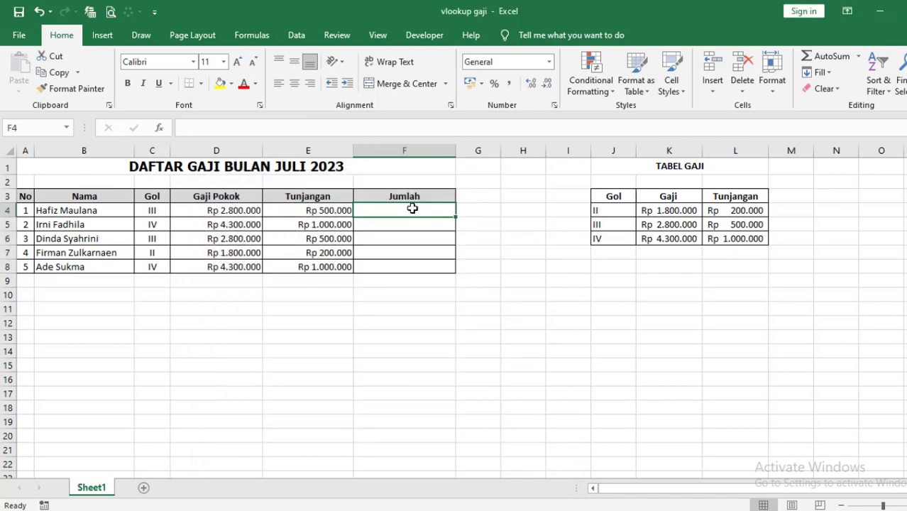
{"action": "type", "text": "=sum"}
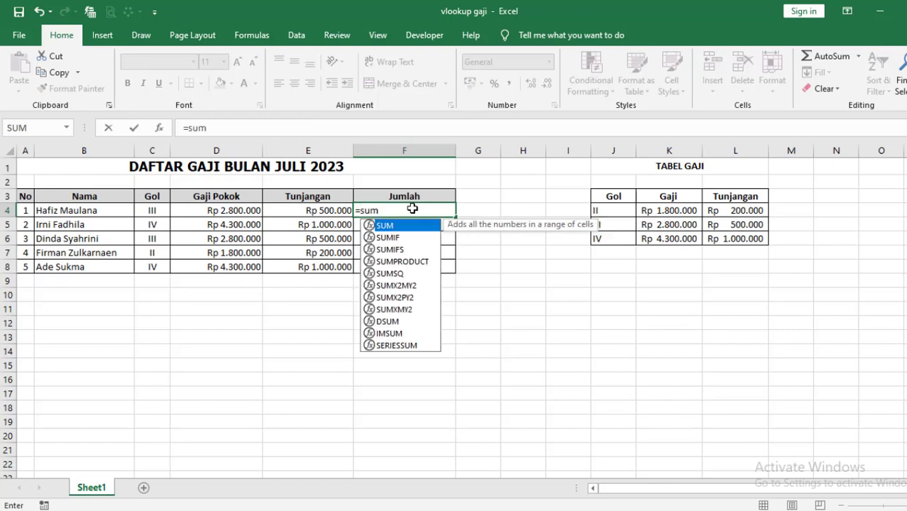
{"action": "type", "text": "("}
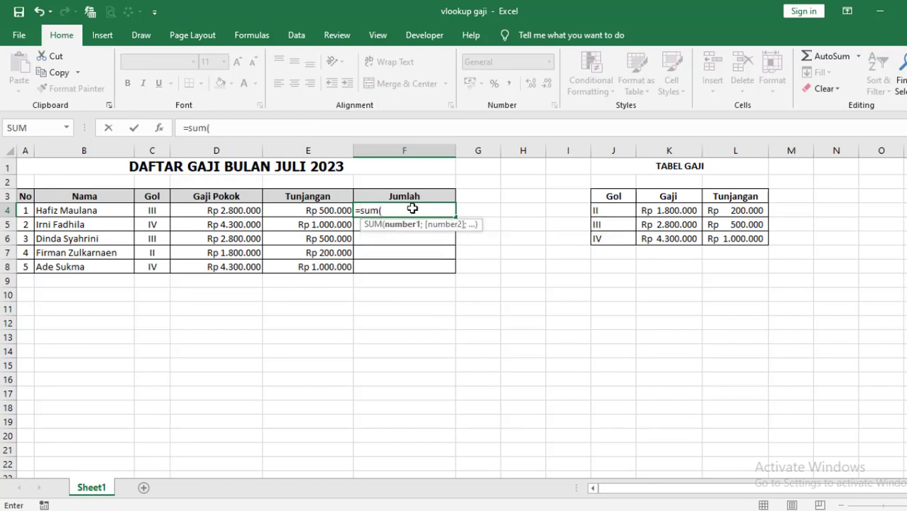
{"action": "left_click_drag", "start_coordinate": [237, 209], "coordinate": [287, 208]}
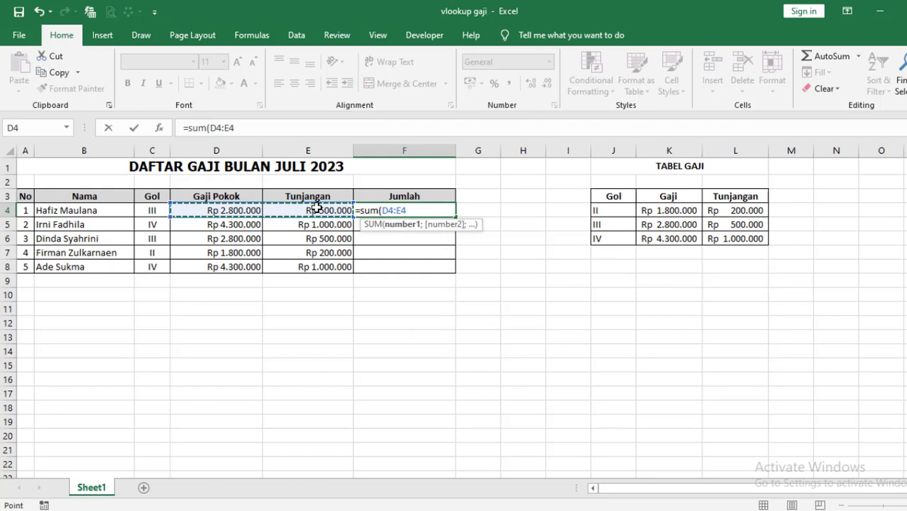
{"action": "key", "text": "Return"}
Fill the Jumlah formula from F4 down to F8.
{"action": "left_click", "coordinate": [433, 210]}
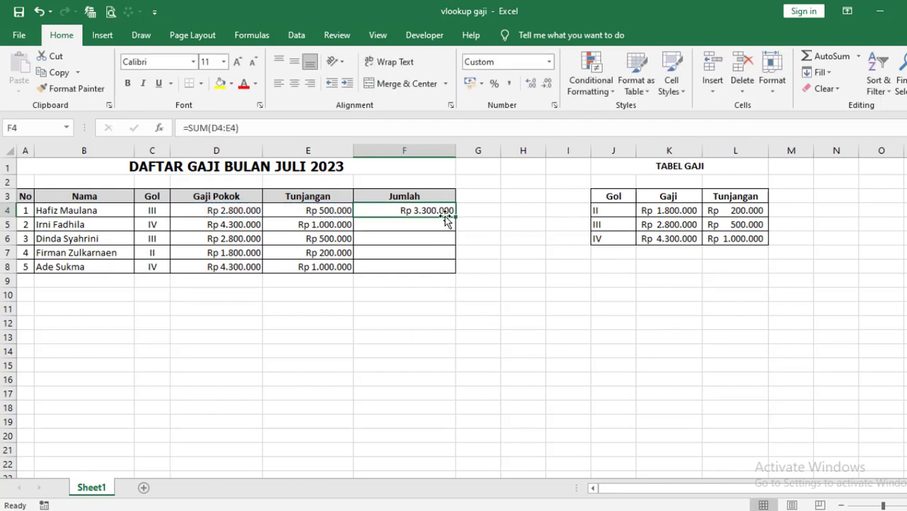
{"action": "double_click", "coordinate": [459, 215]}
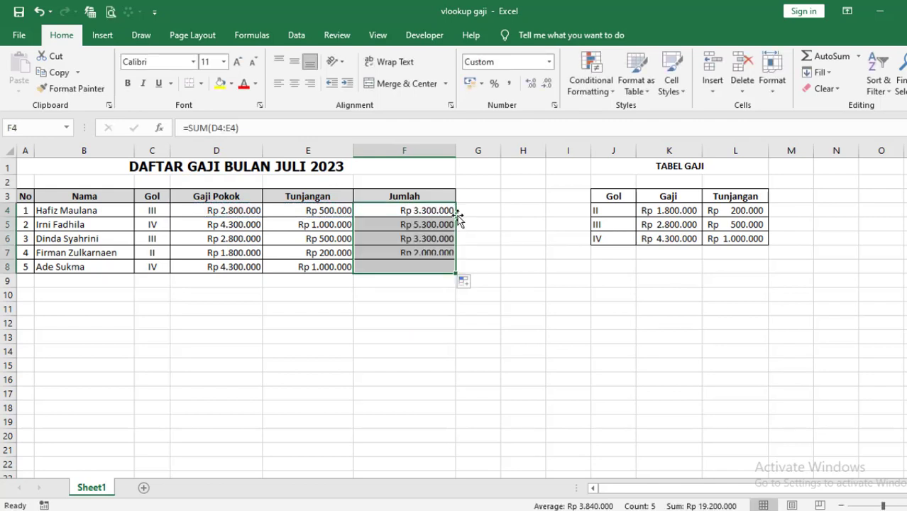
{"action": "left_click", "coordinate": [458, 322]}
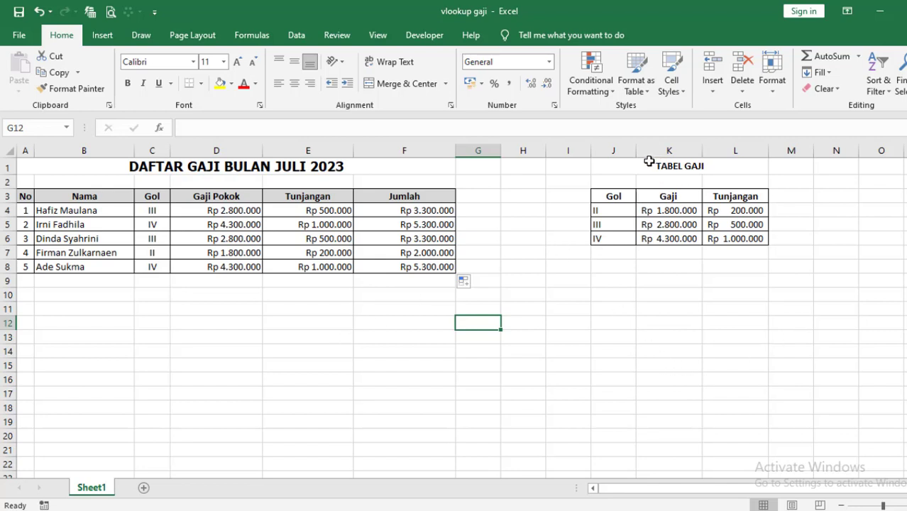
Move the TABEL GAJI block J1:L6 to a new worksheet, placing it from cell A2.
{"action": "left_click_drag", "start_coordinate": [607, 164], "coordinate": [718, 237]}
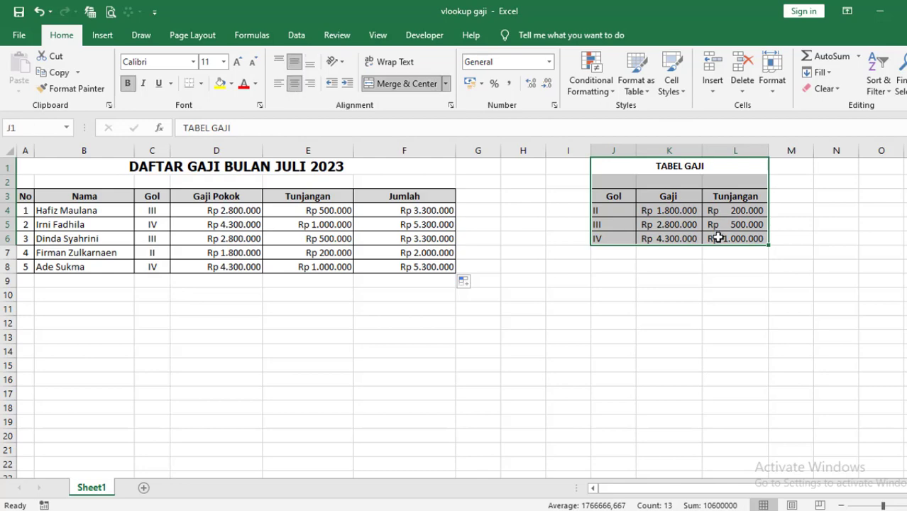
{"action": "right_click", "coordinate": [733, 205]}
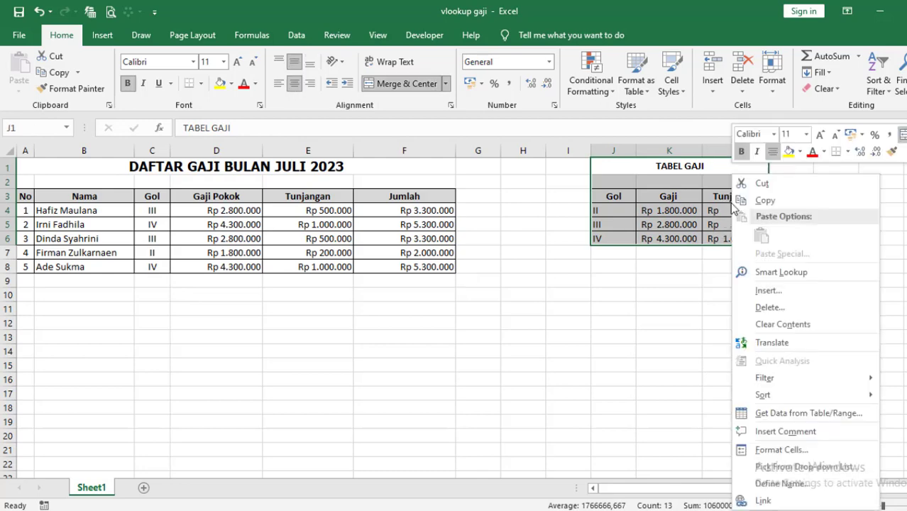
{"action": "left_click", "coordinate": [784, 187]}
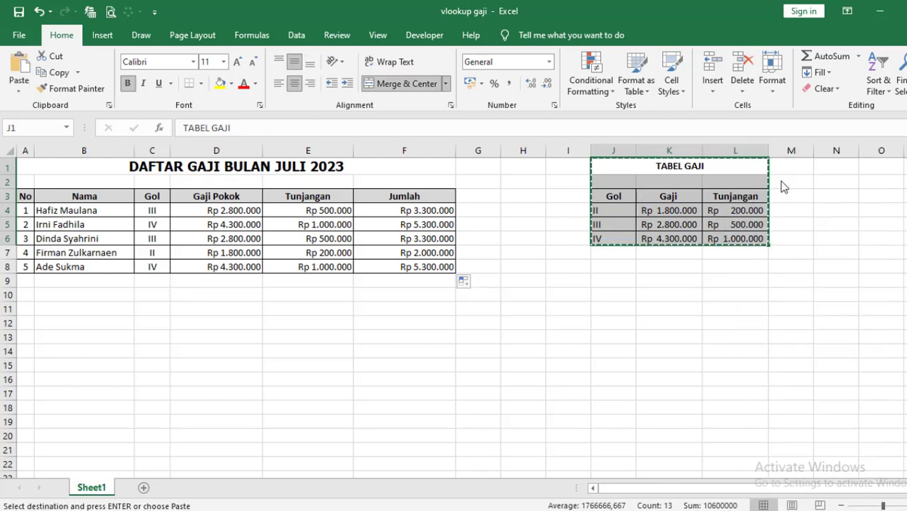
{"action": "left_click", "coordinate": [144, 488]}
{"action": "left_click", "coordinate": [48, 182]}
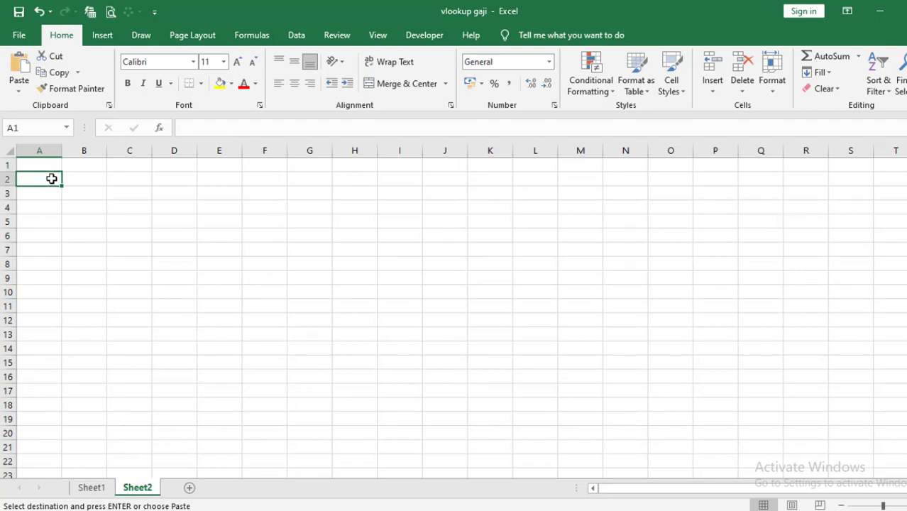
{"action": "right_click", "coordinate": [51, 178]}
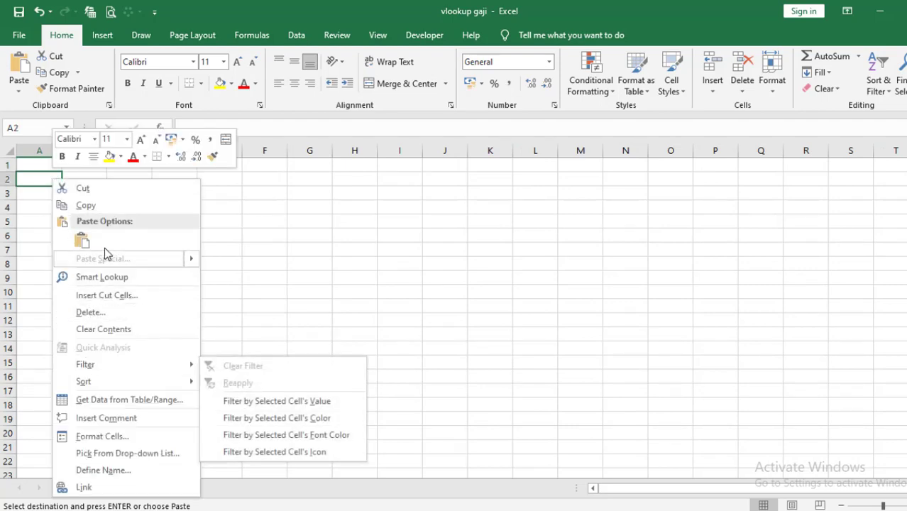
{"action": "left_click", "coordinate": [81, 241]}
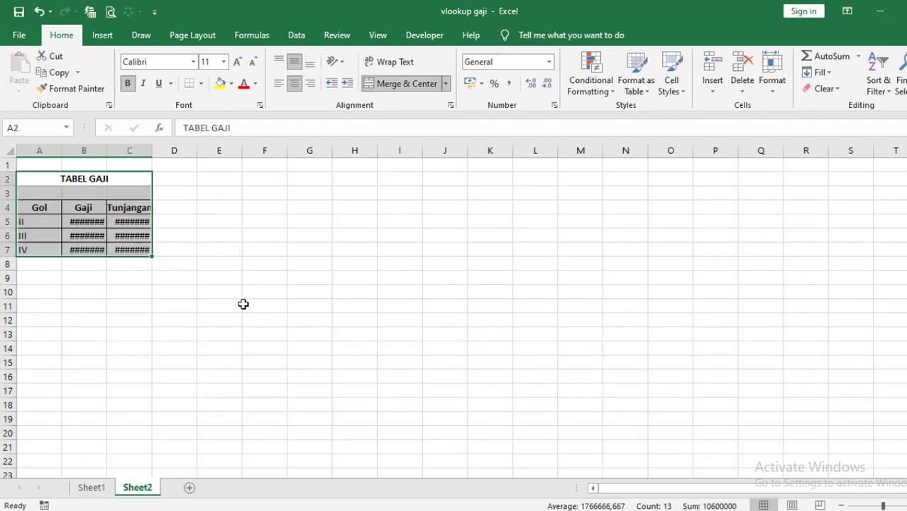
Autofit columns B and C around the moved salary table.
{"action": "double_click", "coordinate": [108, 148]}
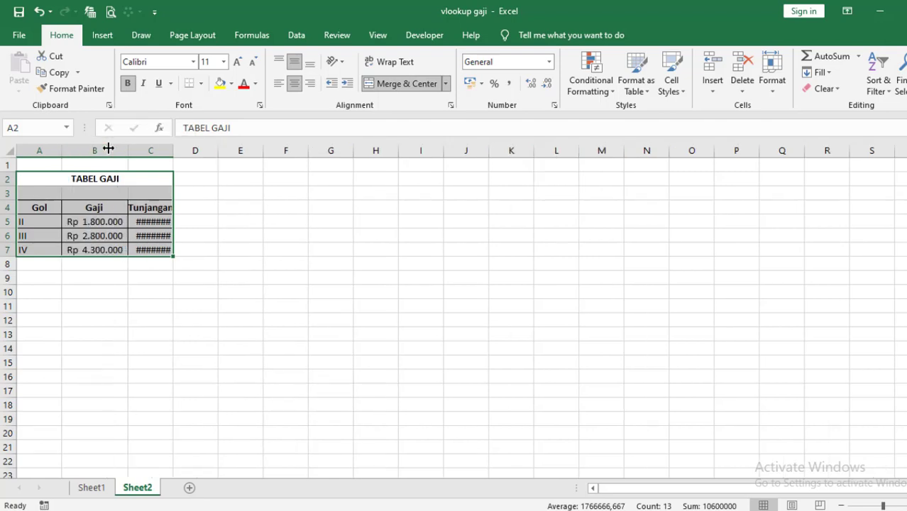
{"action": "double_click", "coordinate": [173, 149]}
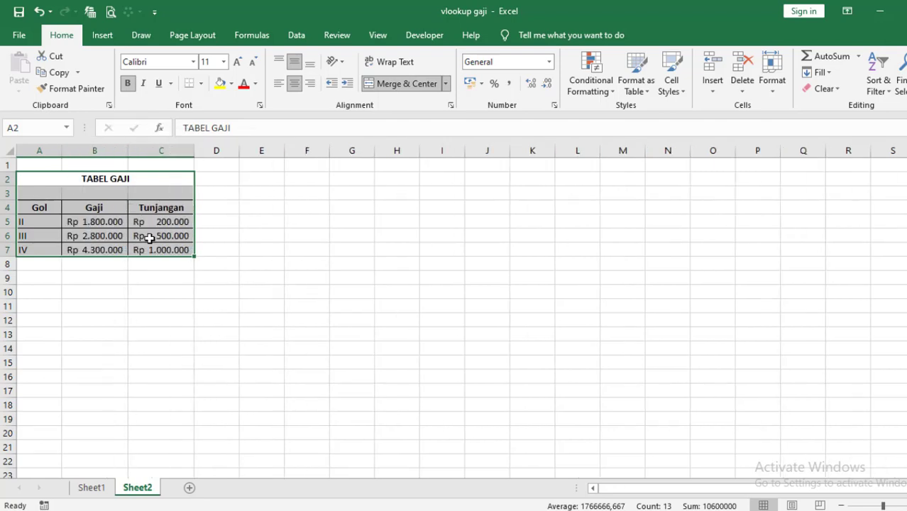
{"action": "left_click", "coordinate": [246, 260]}
Return to Sheet1 and examine how the Gaji Pokok formula in D4 references the moved salary table.
{"action": "left_click", "coordinate": [100, 491]}
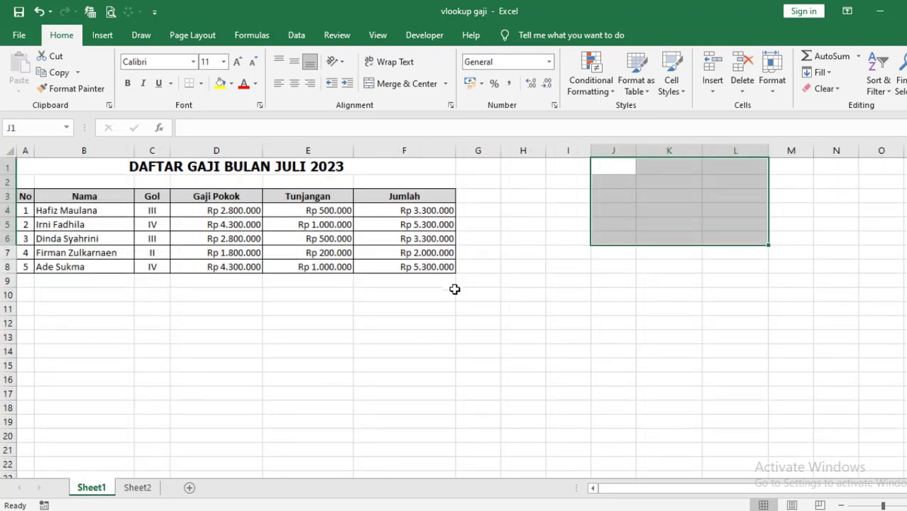
{"action": "left_click", "coordinate": [698, 282]}
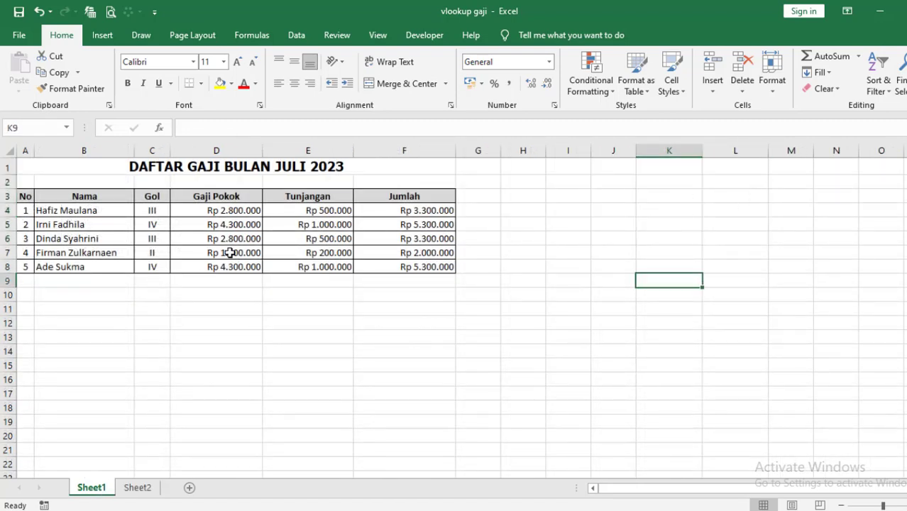
{"action": "left_click", "coordinate": [236, 218]}
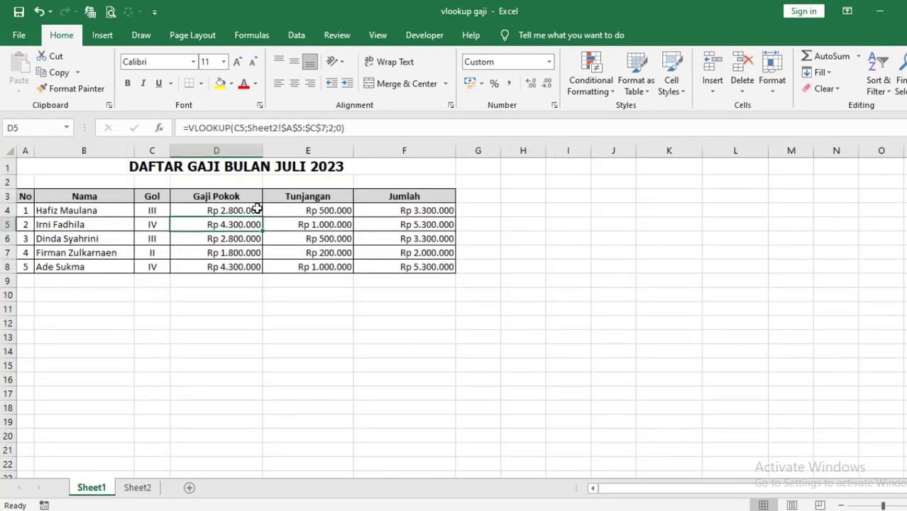
{"action": "left_click", "coordinate": [256, 207]}
{"action": "double_click", "coordinate": [263, 217]}
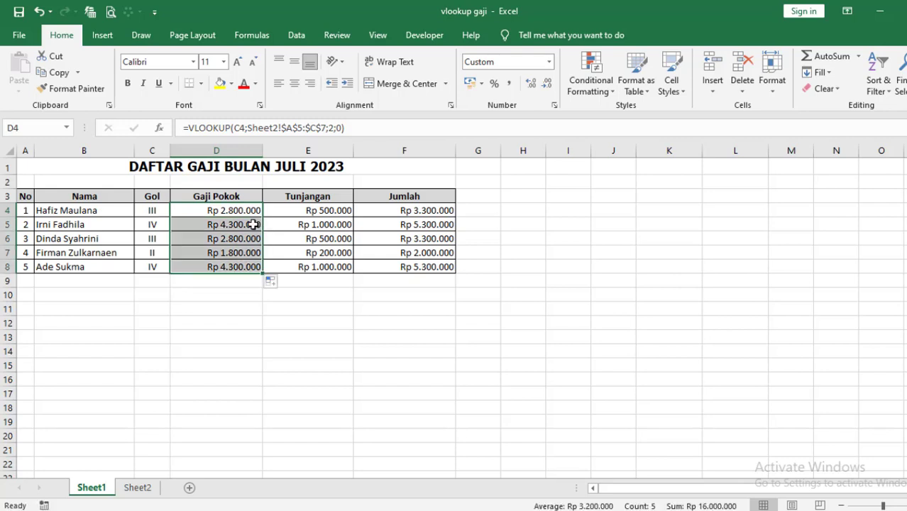
{"action": "left_click", "coordinate": [255, 211]}
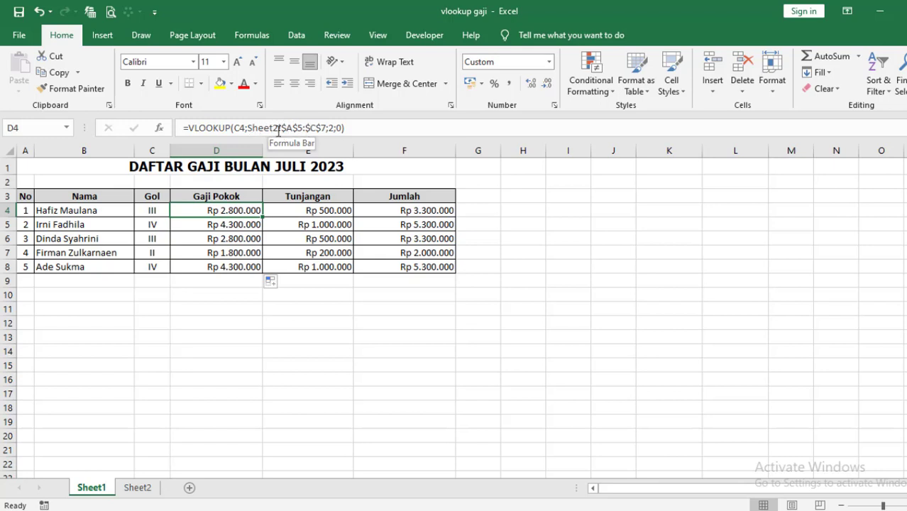
{"action": "double_click", "coordinate": [241, 210]}
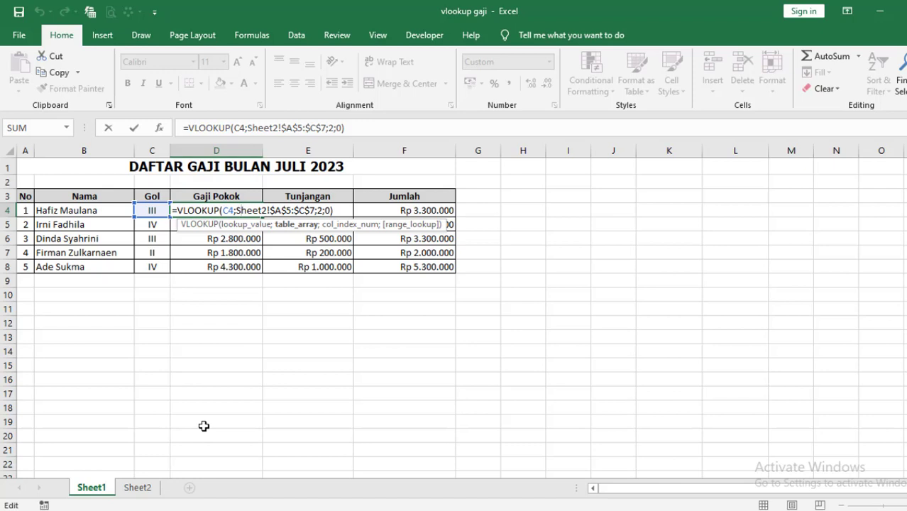
{"action": "key", "text": "ctrl+Return"}
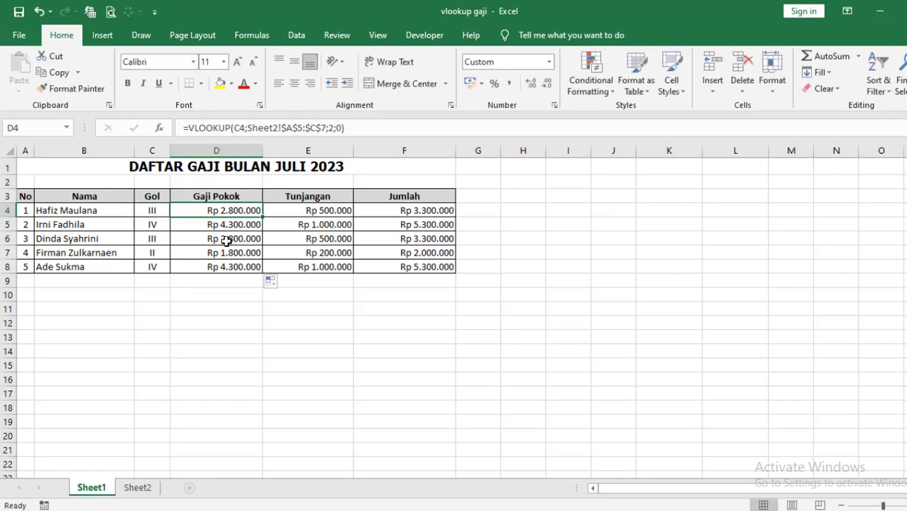
Clear all Tunjangan formulas in E4:E8 and all Gaji Pokok formulas in D4:D8.
{"action": "left_click", "coordinate": [308, 211]}
{"action": "left_click_drag", "start_coordinate": [308, 211], "coordinate": [323, 271]}
{"action": "key", "text": "Delete"}
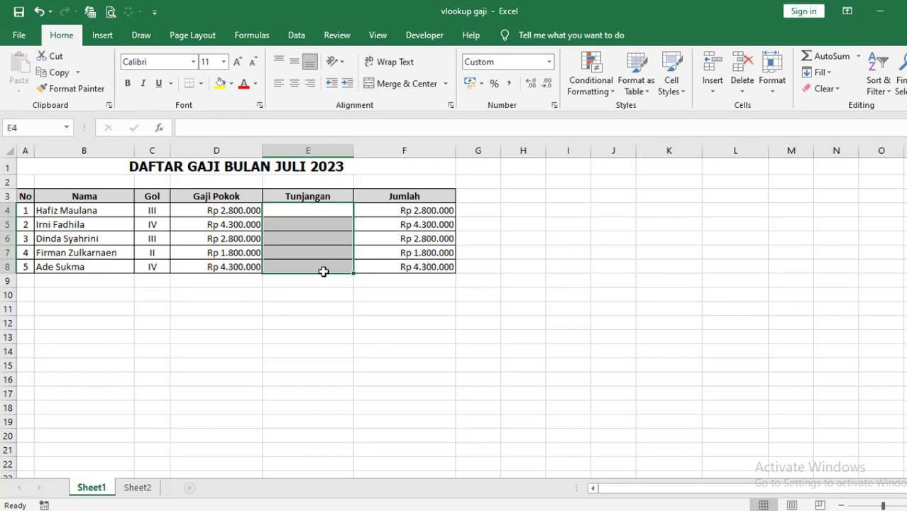
{"action": "left_click_drag", "start_coordinate": [259, 226], "coordinate": [257, 276]}
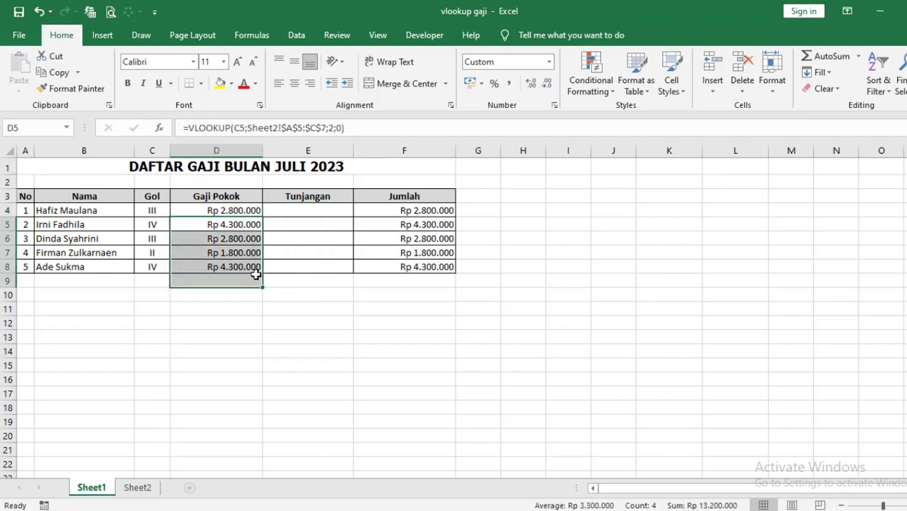
{"action": "left_click", "coordinate": [240, 226]}
{"action": "left_click_drag", "start_coordinate": [239, 226], "coordinate": [246, 262]}
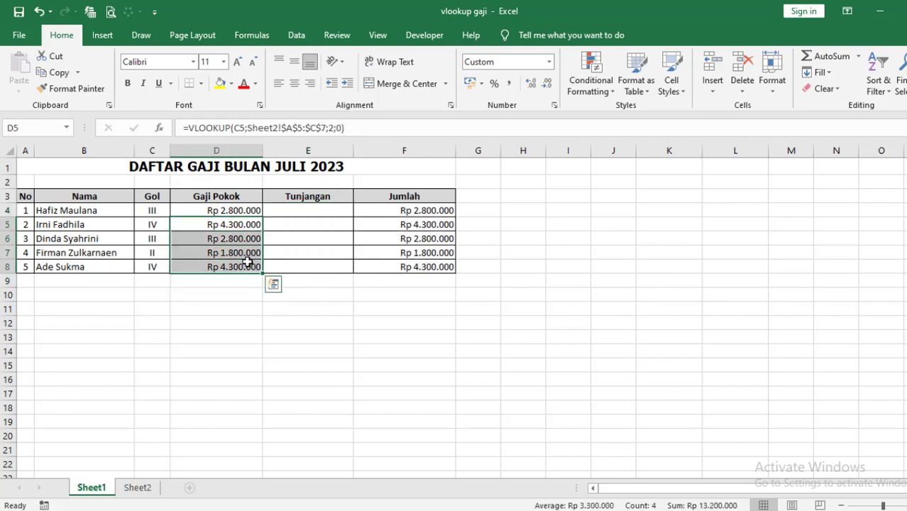
{"action": "key", "text": "Delete"}
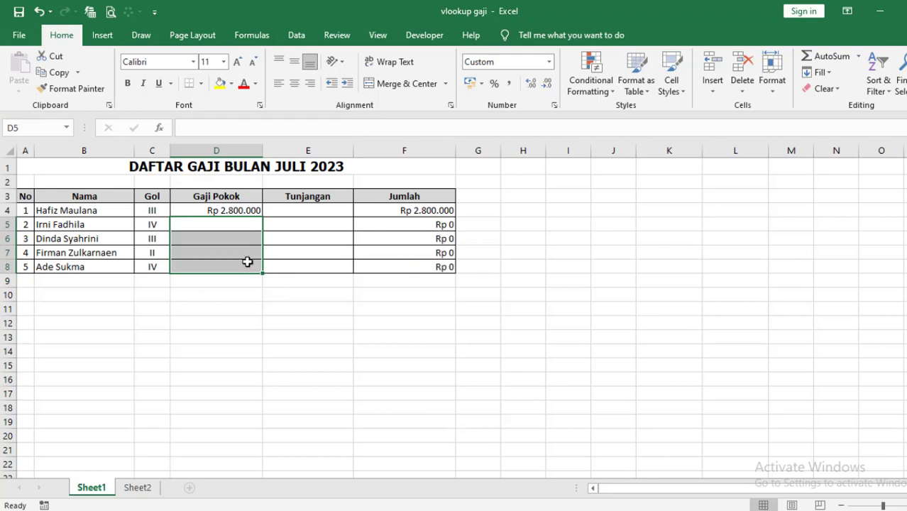
{"action": "double_click", "coordinate": [253, 208]}
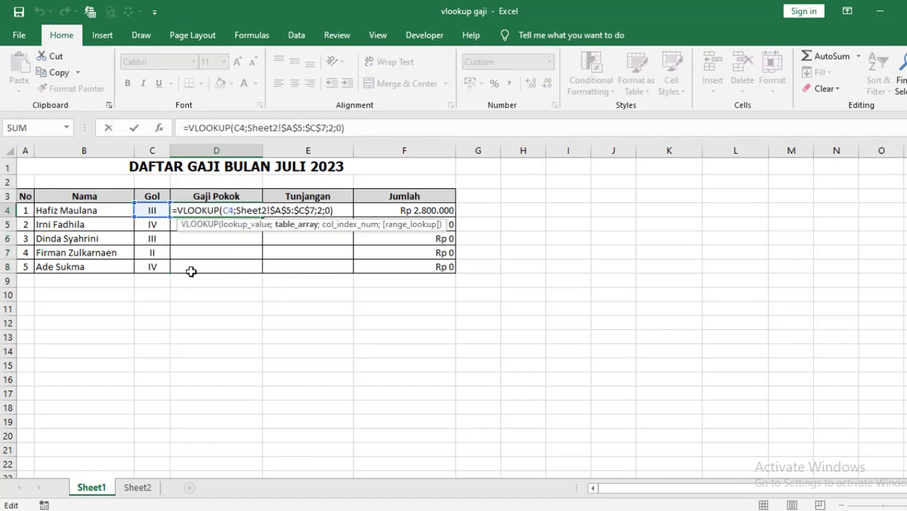
{"action": "key", "text": "Escape"}
{"action": "key", "text": "Delete"}
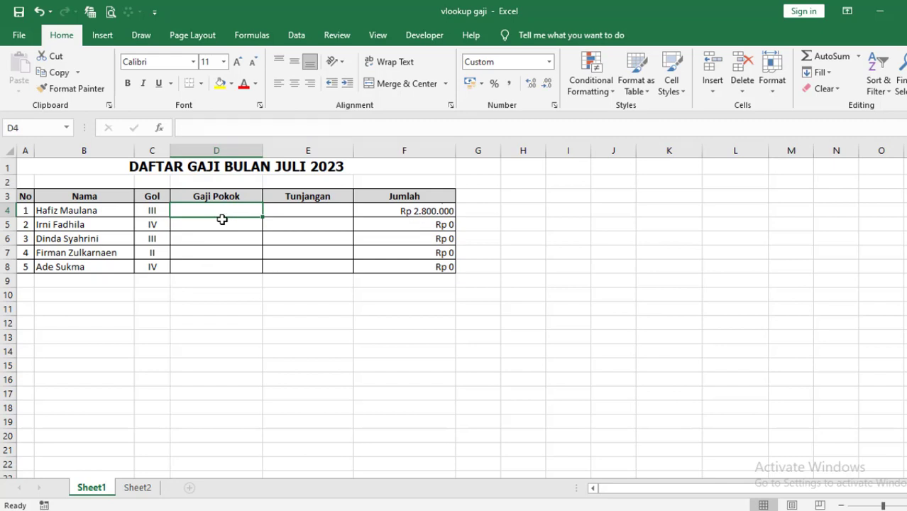
Enter =VLOOKUP(C4;Sheet2!A5:C7;2;0) as the Gaji Pokok formula in D4 and fill it down to D8.
{"action": "type", "text": "=vlook"}
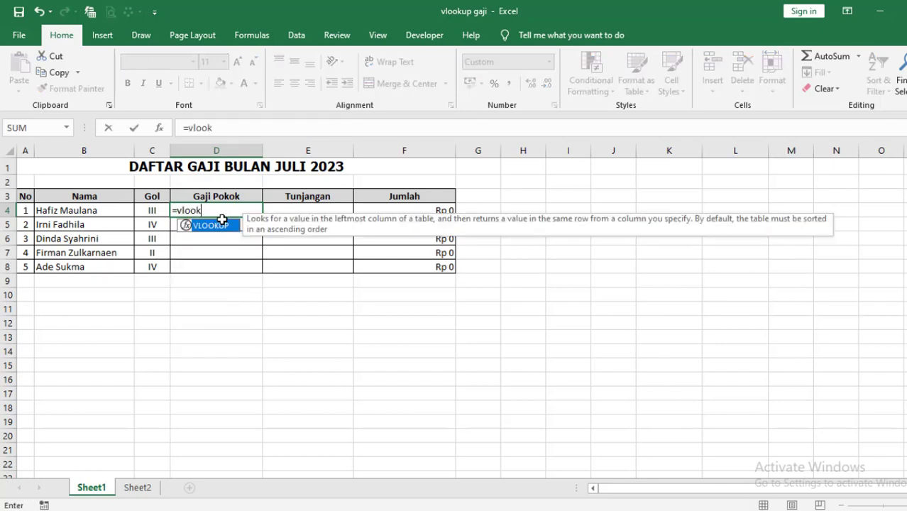
{"action": "double_click", "coordinate": [211, 226]}
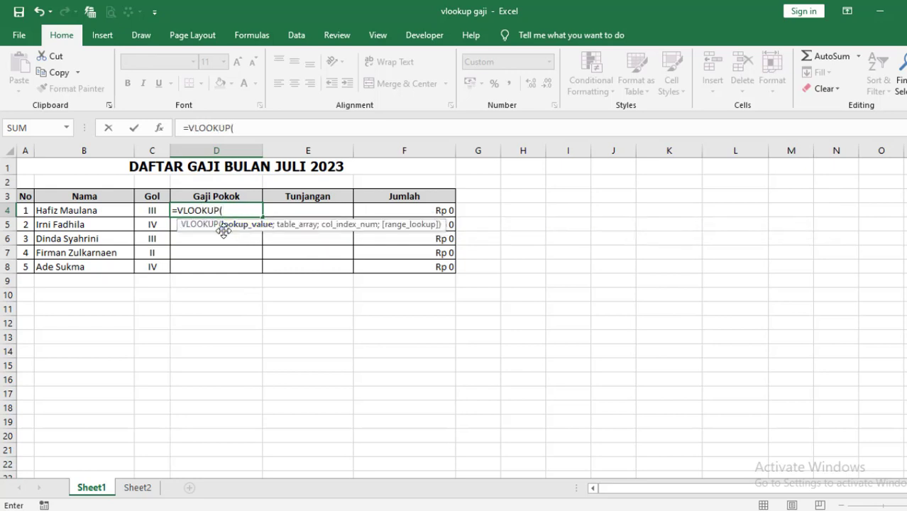
{"action": "left_click", "coordinate": [153, 211]}
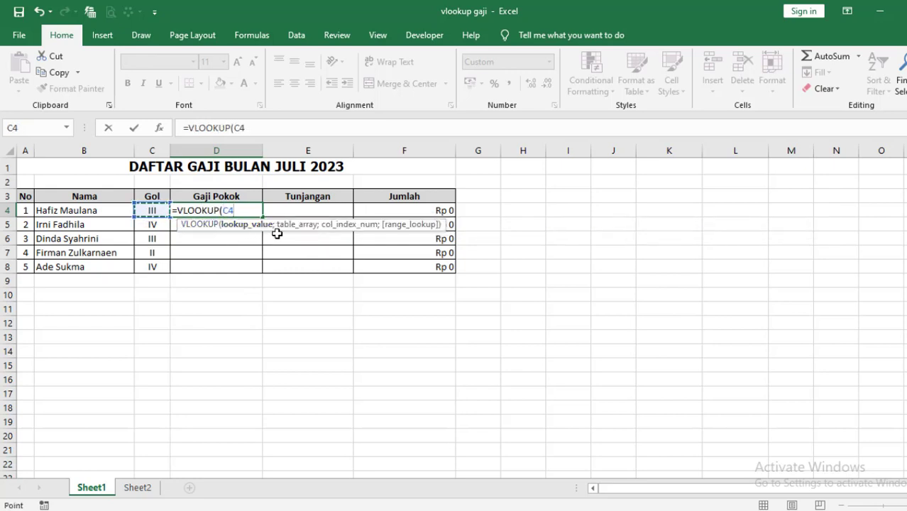
{"action": "type", "text": ";"}
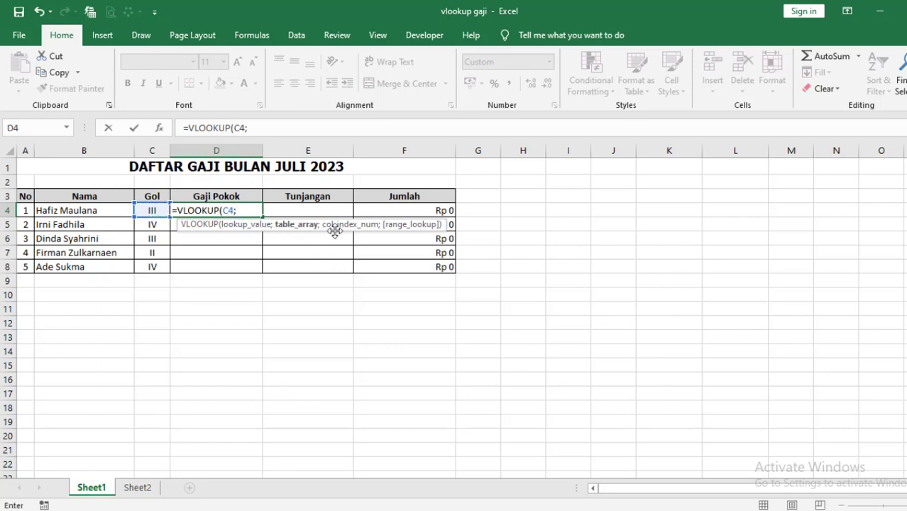
{"action": "left_click", "coordinate": [144, 488]}
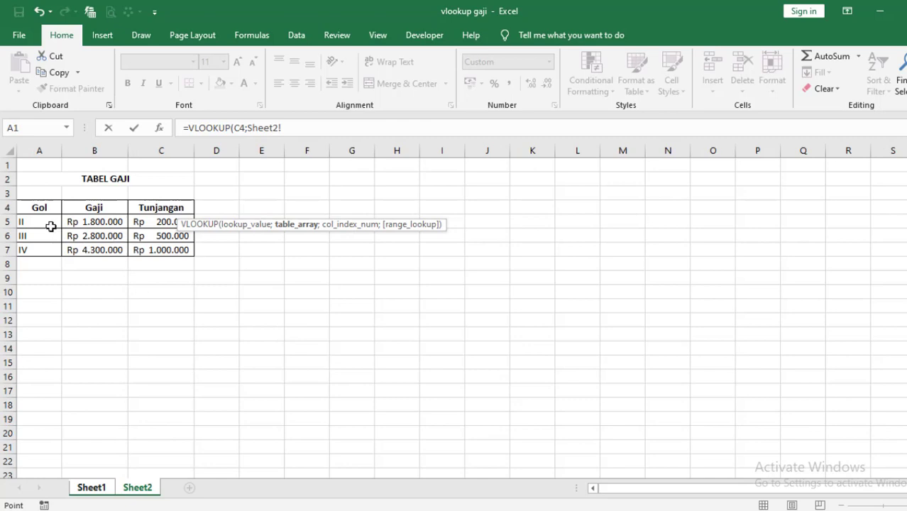
{"action": "left_click_drag", "start_coordinate": [51, 225], "coordinate": [159, 249]}
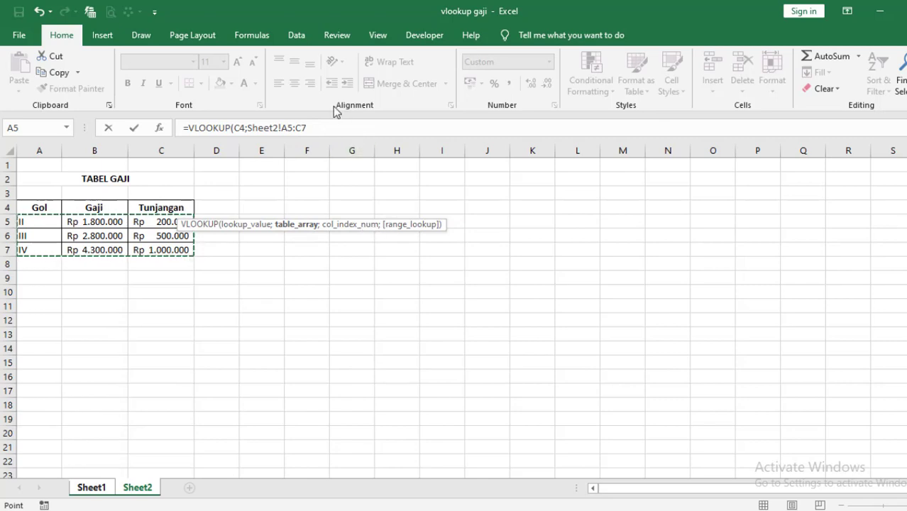
{"action": "type", "text": ";2"}
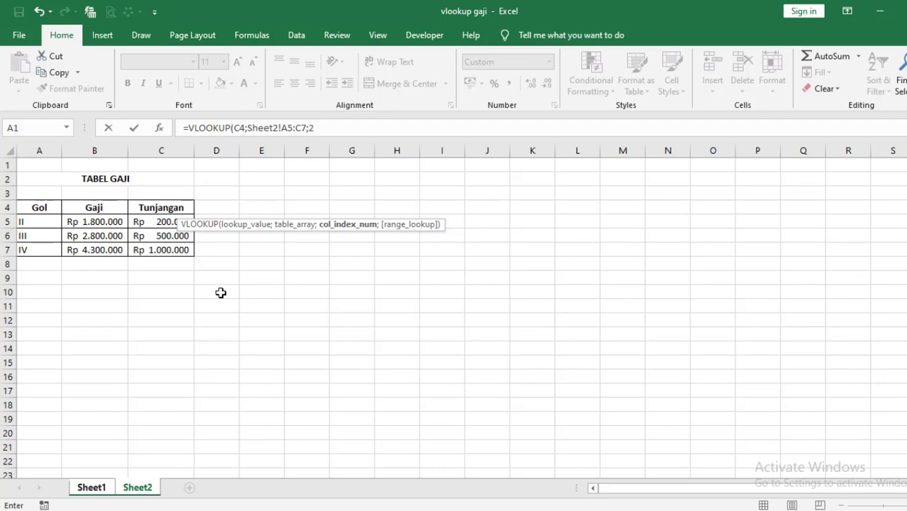
{"action": "type", "text": ";"}
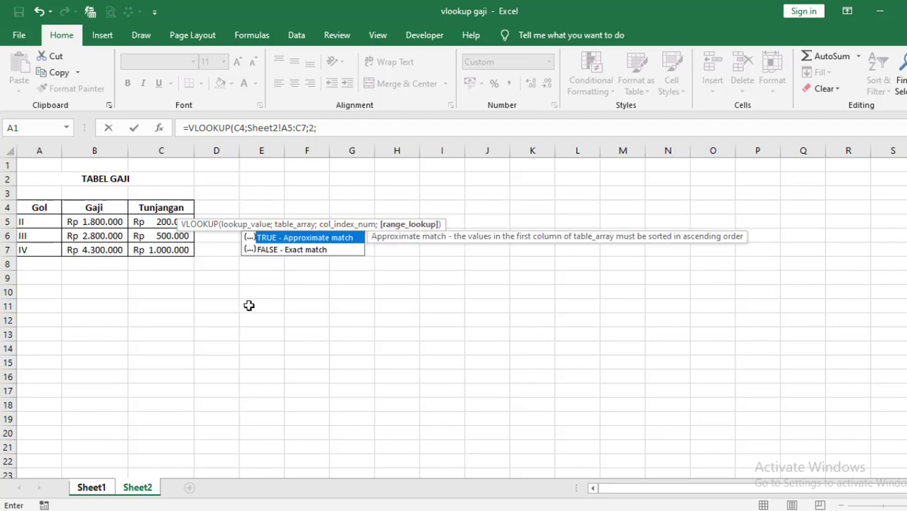
{"action": "type", "text": "0"}
{"action": "key", "text": "Return"}
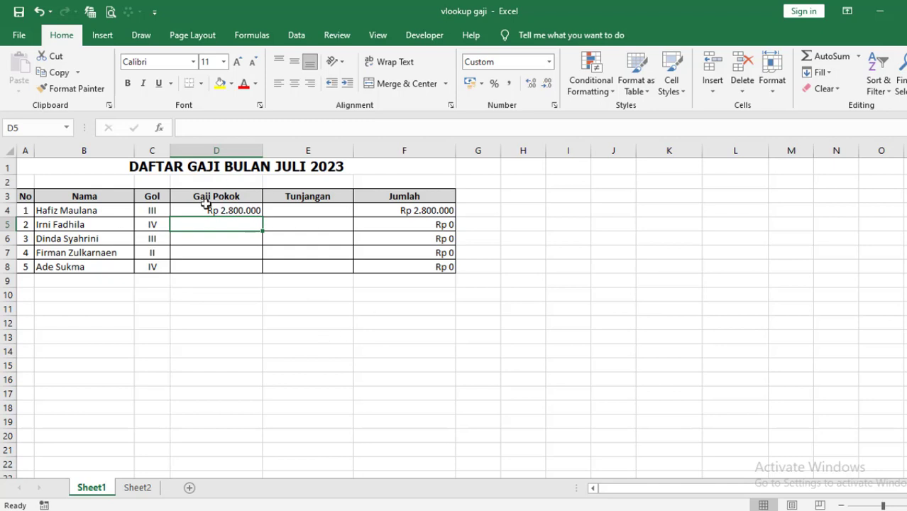
{"action": "left_click", "coordinate": [236, 211]}
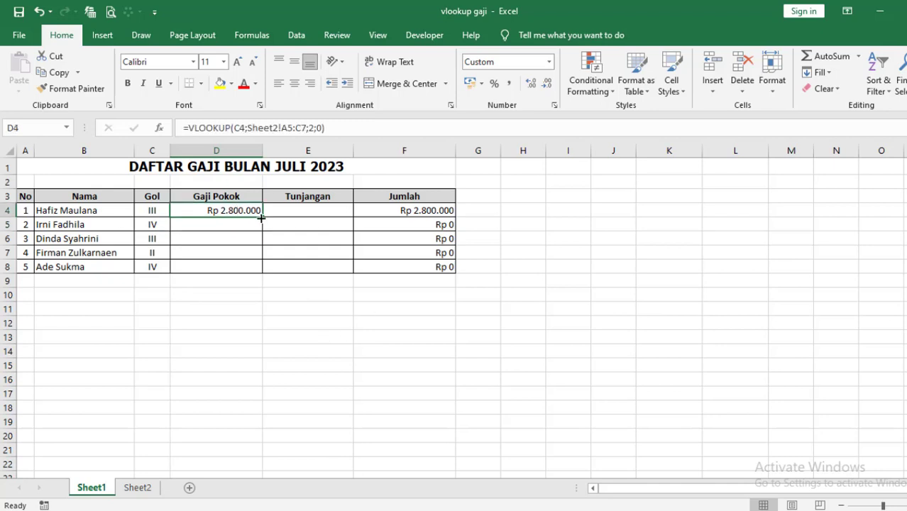
{"action": "left_click_drag", "start_coordinate": [262, 217], "coordinate": [262, 272]}
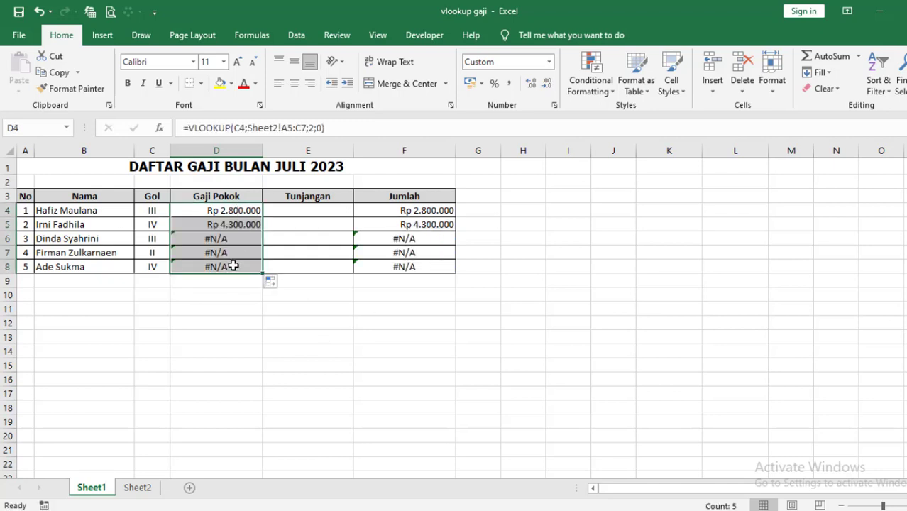
Make the lookup range in D4 absolute as Sheet2!$A$5:$C$7 and refill the Gaji Pokok formula down to D8.
{"action": "left_click", "coordinate": [250, 211]}
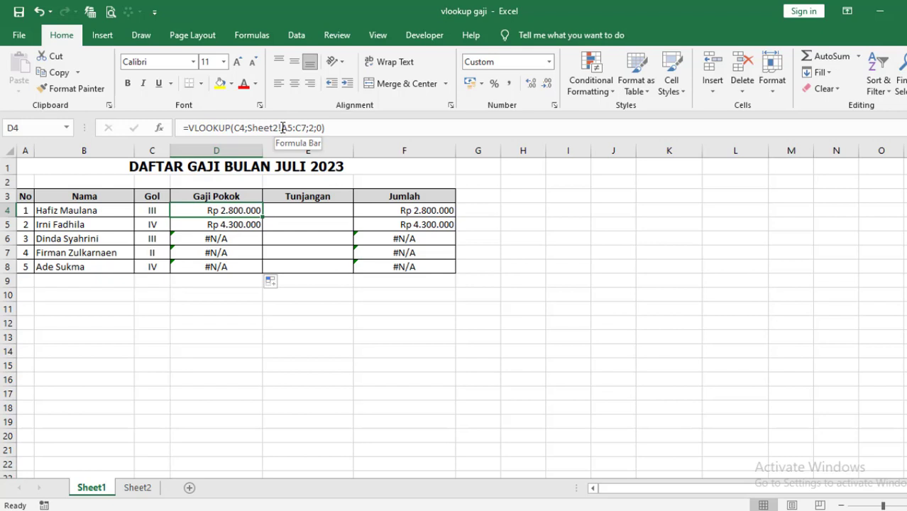
{"action": "left_click", "coordinate": [304, 127]}
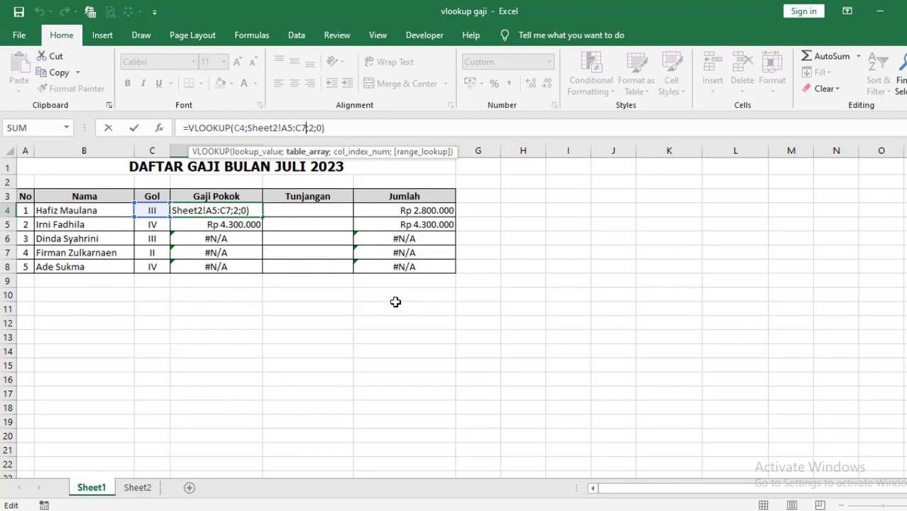
{"action": "key", "text": "F4"}
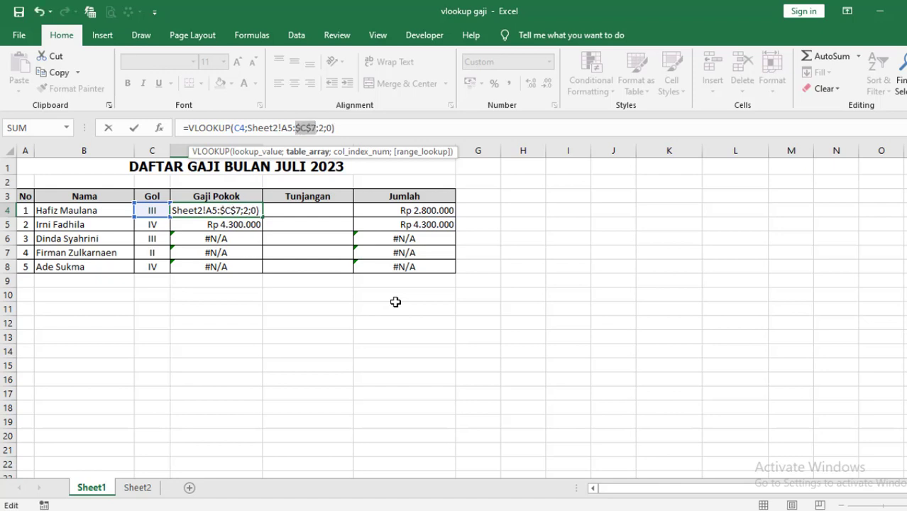
{"action": "left_click", "coordinate": [294, 130]}
{"action": "key", "text": "F4"}
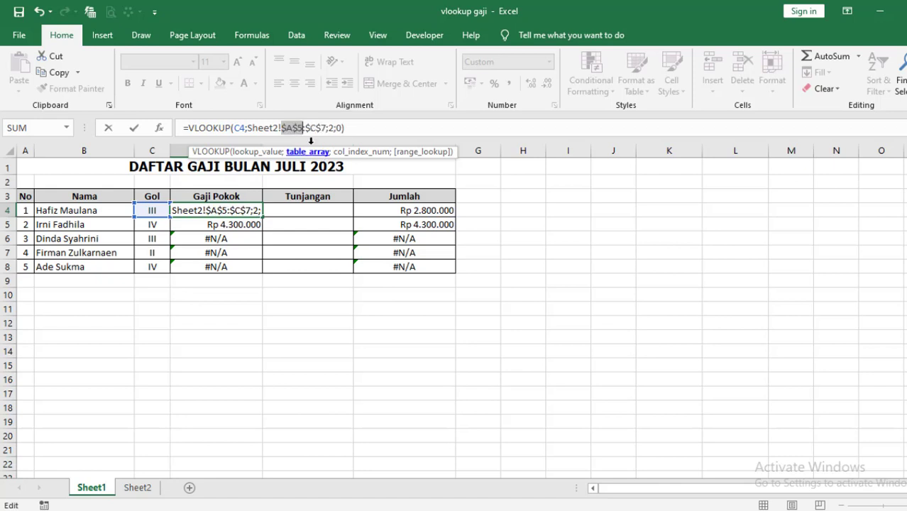
{"action": "key", "text": "Return"}
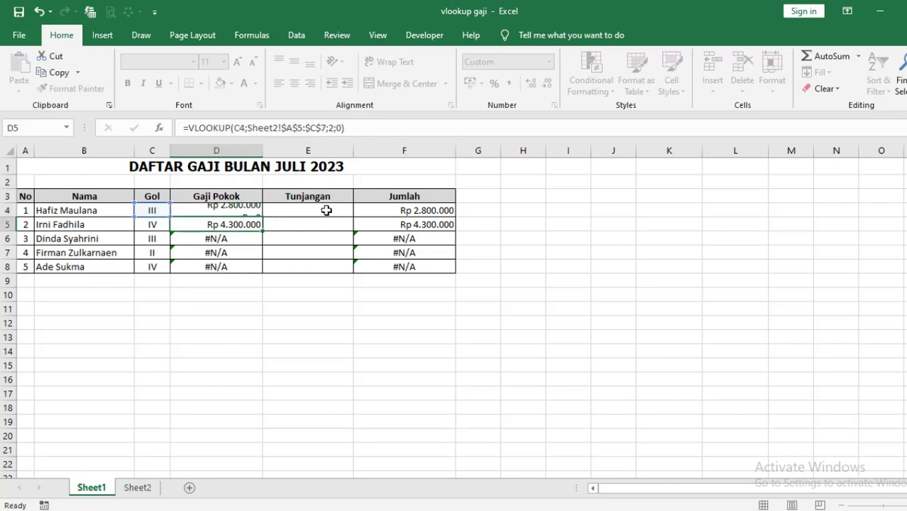
{"action": "left_click", "coordinate": [234, 210]}
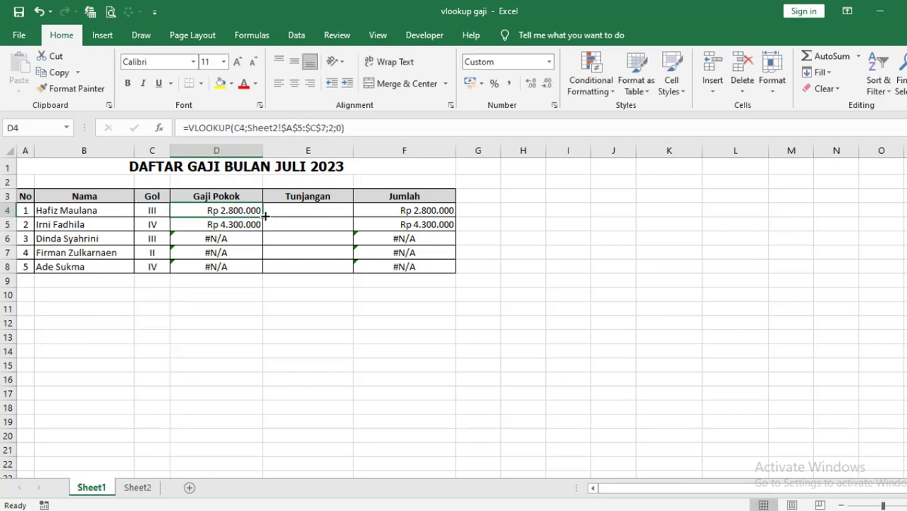
{"action": "left_click_drag", "start_coordinate": [261, 216], "coordinate": [261, 273]}
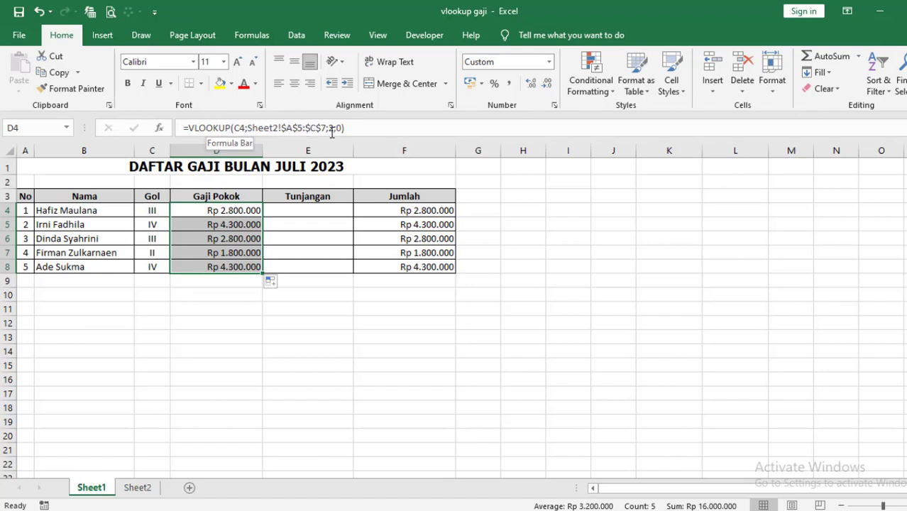
Enter =VLOOKUP(C4;Sheet2!$A$5:$C$7;3;0) as the Tunjangan formula in E4, taking the range from the salary table on Sheet2.
{"action": "left_click", "coordinate": [313, 212]}
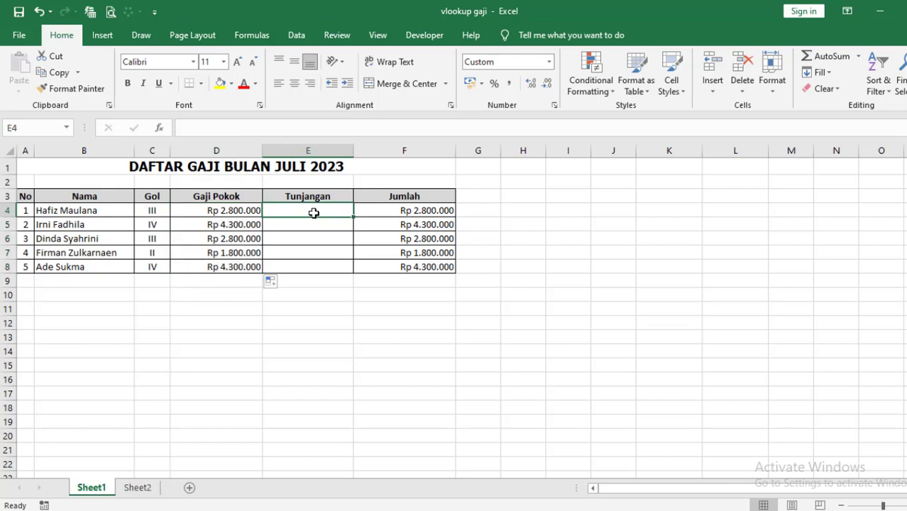
{"action": "type", "text": "=vloo"}
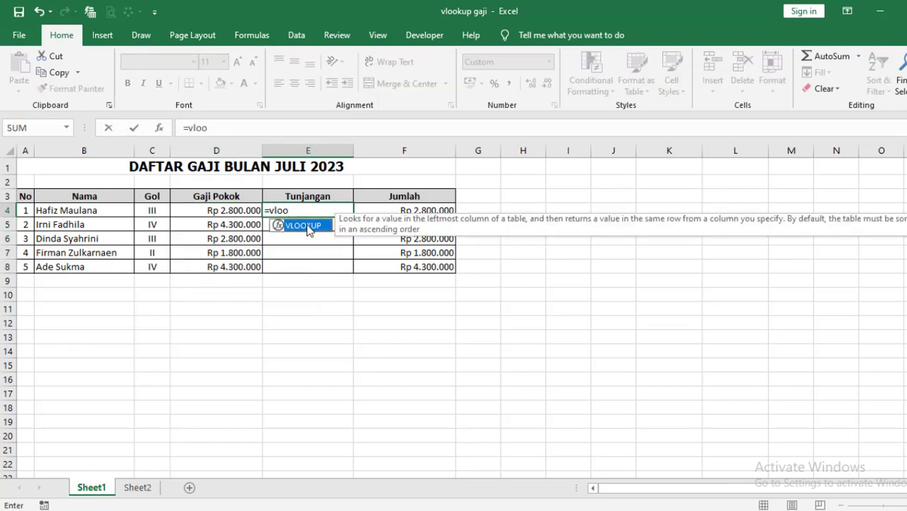
{"action": "double_click", "coordinate": [308, 228]}
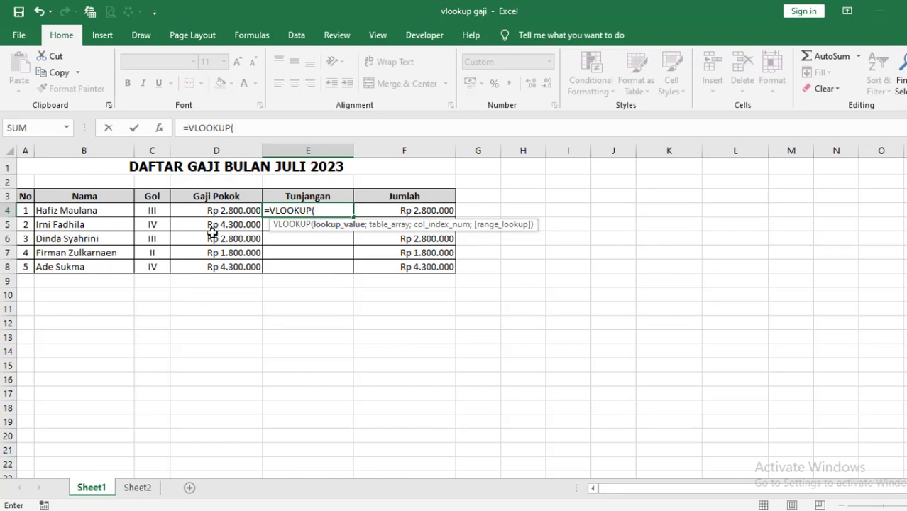
{"action": "left_click", "coordinate": [155, 211]}
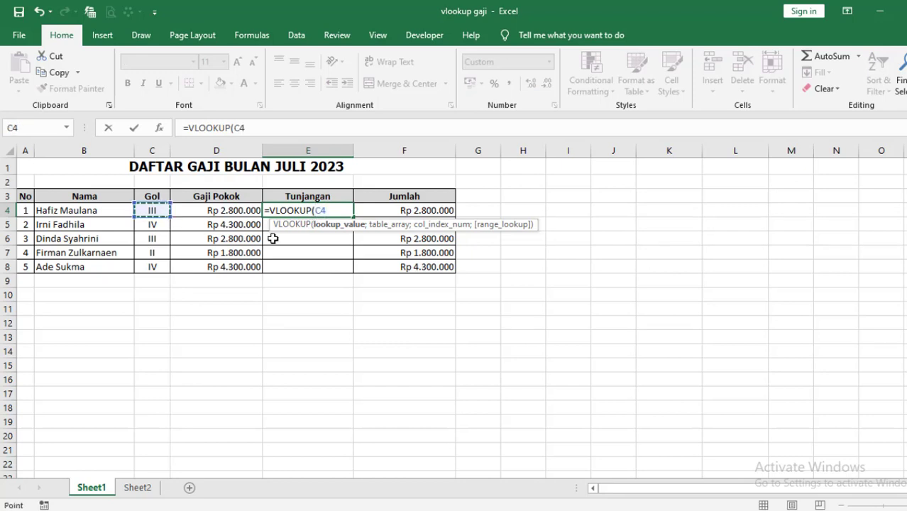
{"action": "type", "text": ";"}
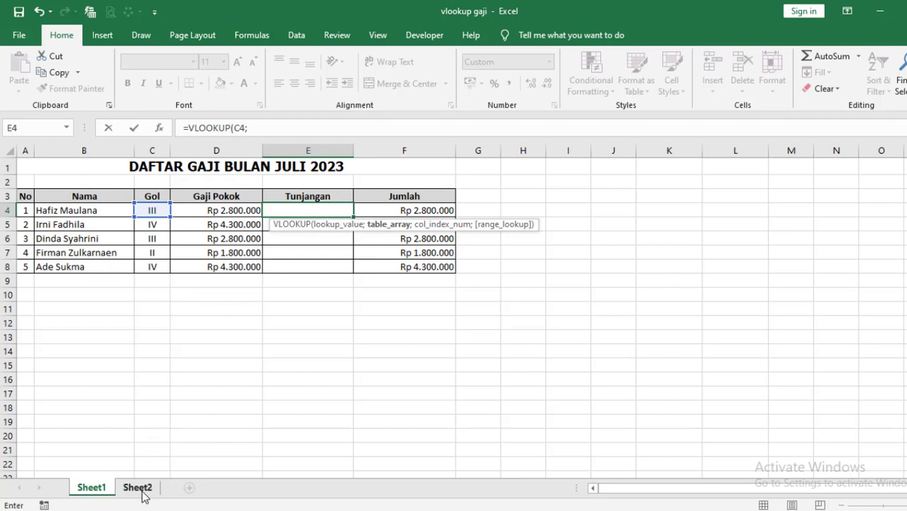
{"action": "left_click", "coordinate": [139, 488]}
{"action": "left_click", "coordinate": [37, 221]}
{"action": "left_click_drag", "start_coordinate": [37, 221], "coordinate": [190, 251]}
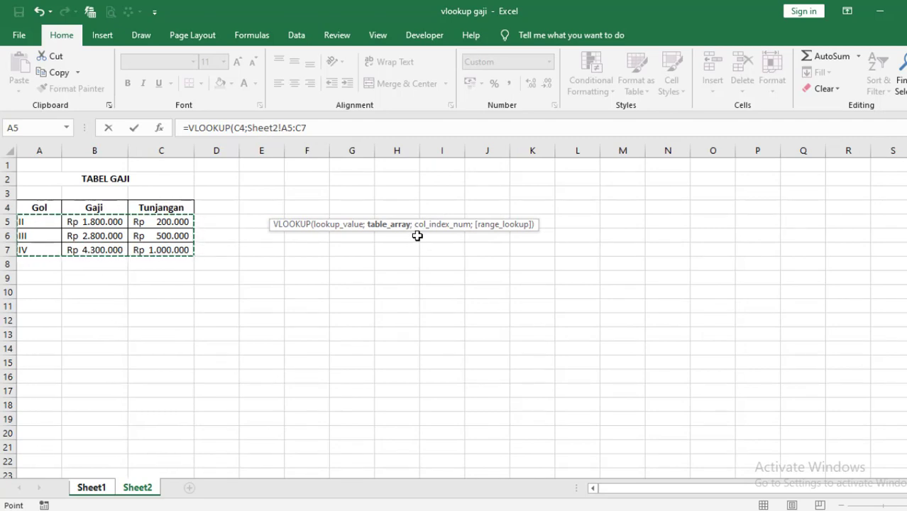
{"action": "key", "text": "F4"}
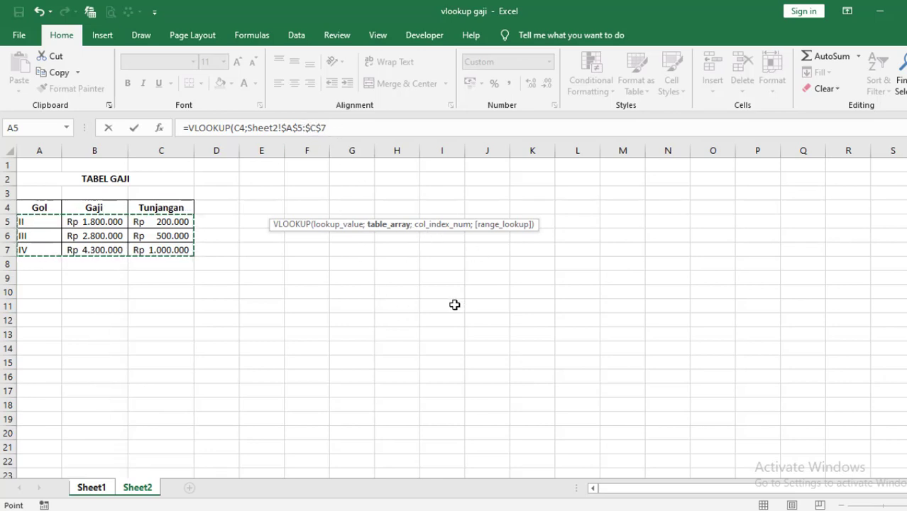
{"action": "type", "text": ";"}
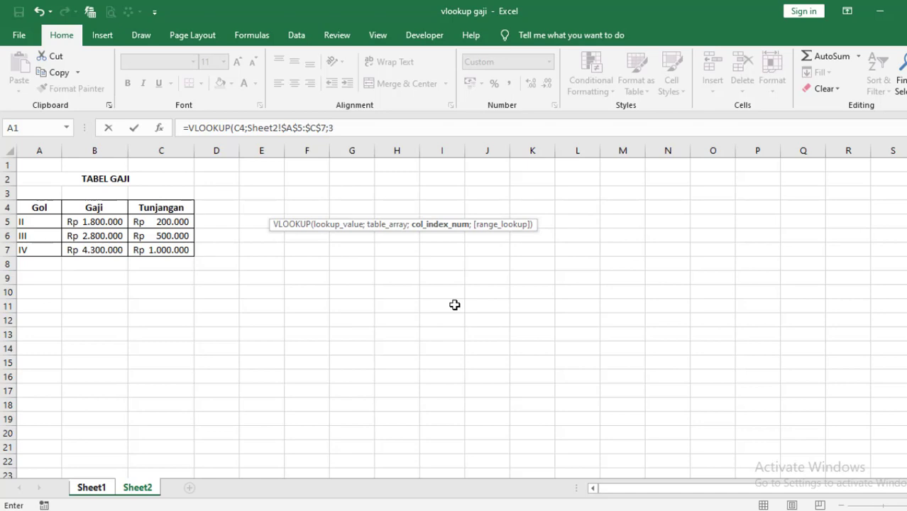
{"action": "type", "text": "3;"}
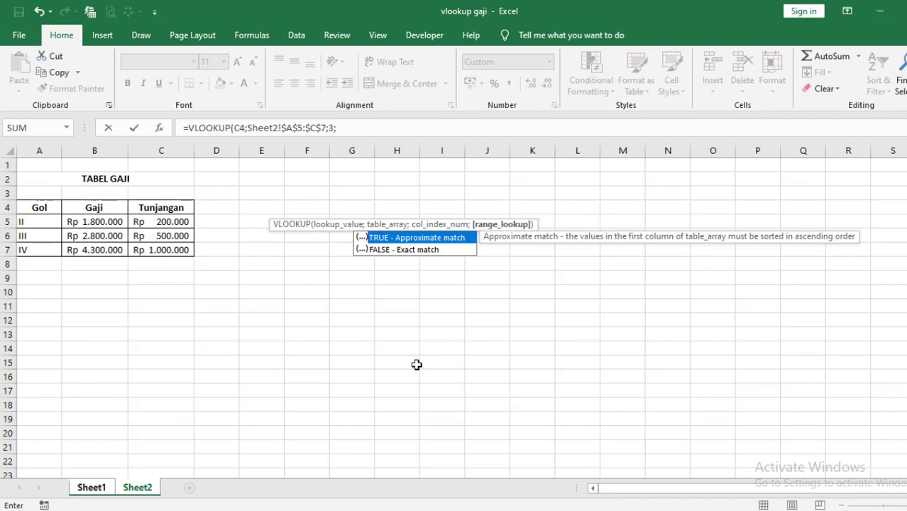
{"action": "type", "text": "0"}
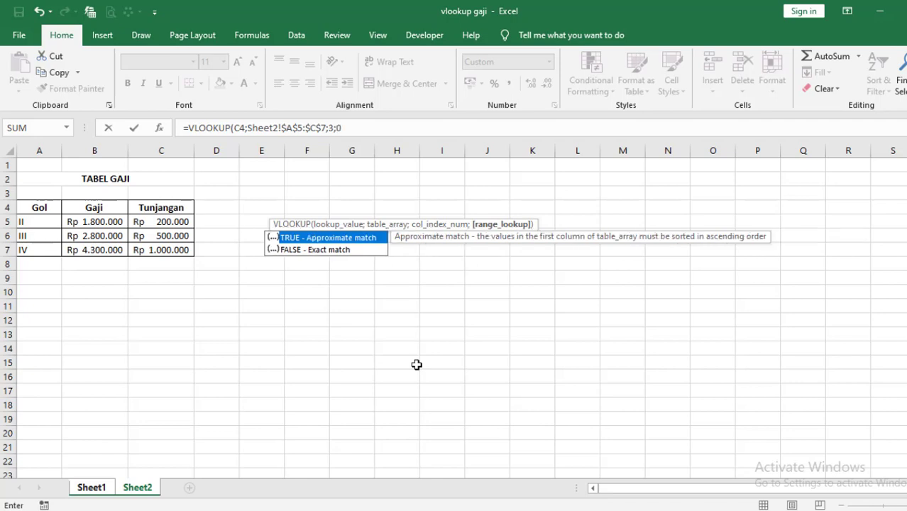
{"action": "key", "text": "Return"}
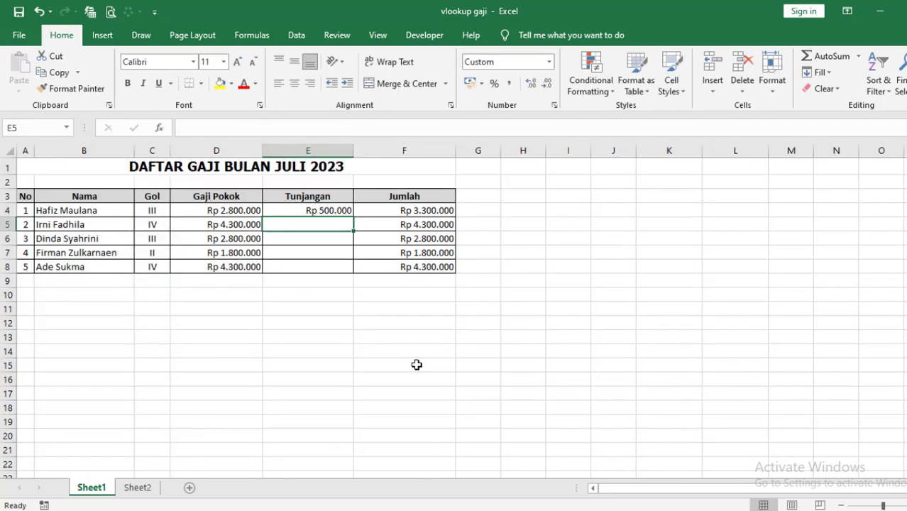
Fill the Tunjangan formula from E4 down to E8.
{"action": "left_click", "coordinate": [317, 210]}
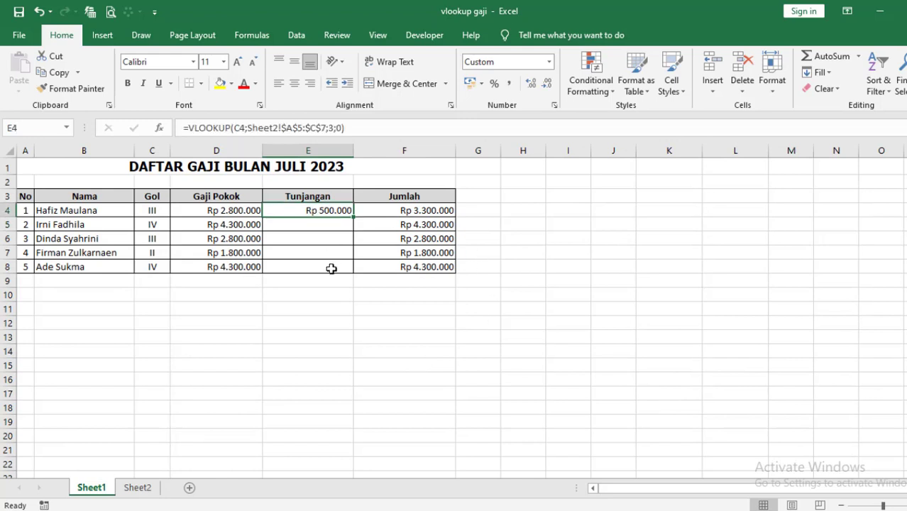
{"action": "double_click", "coordinate": [352, 216]}
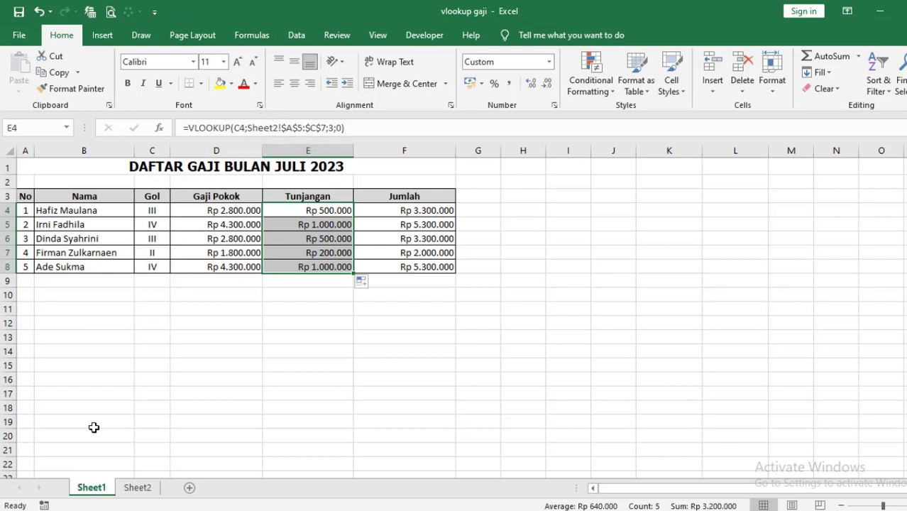
{"action": "mouse_move", "coordinate": [288, 510]}
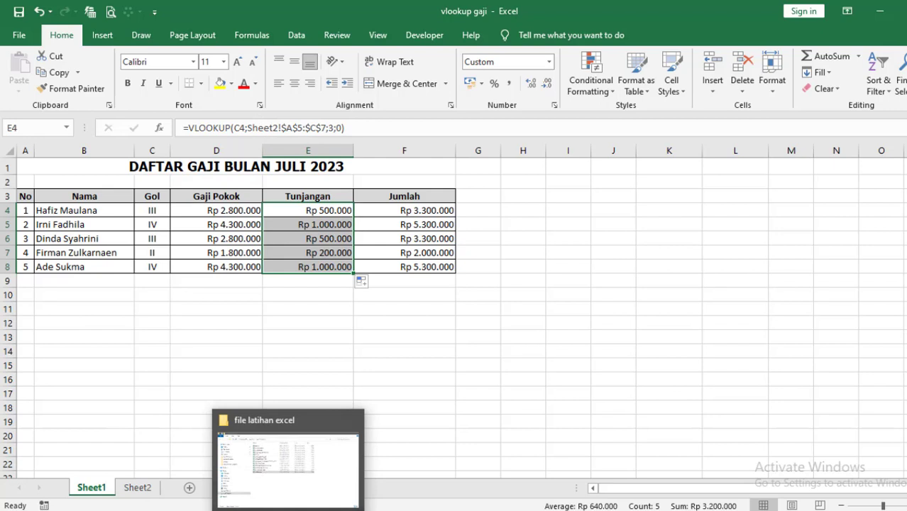